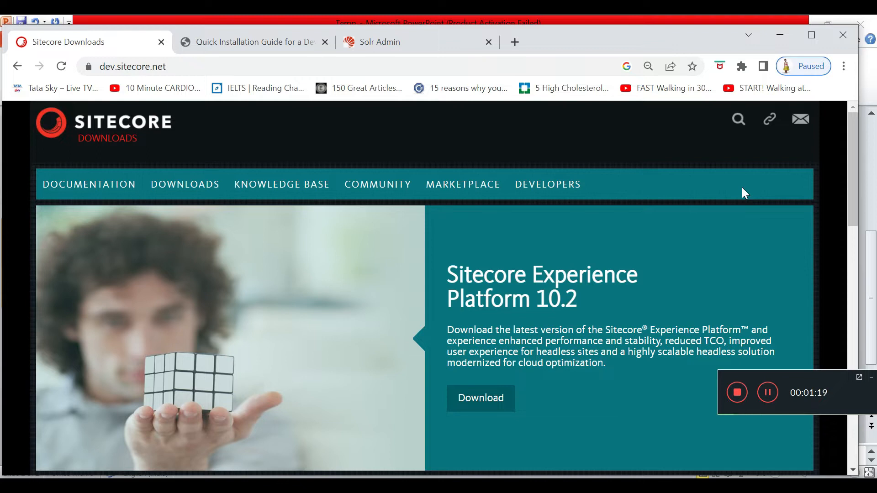
Step: Scroll the Sitecore Downloads home page featuring the Experience Platform 10.2 release
{"action": "scroll", "coordinate": [488, 227], "scroll_direction": "down", "scroll_amount": 4}
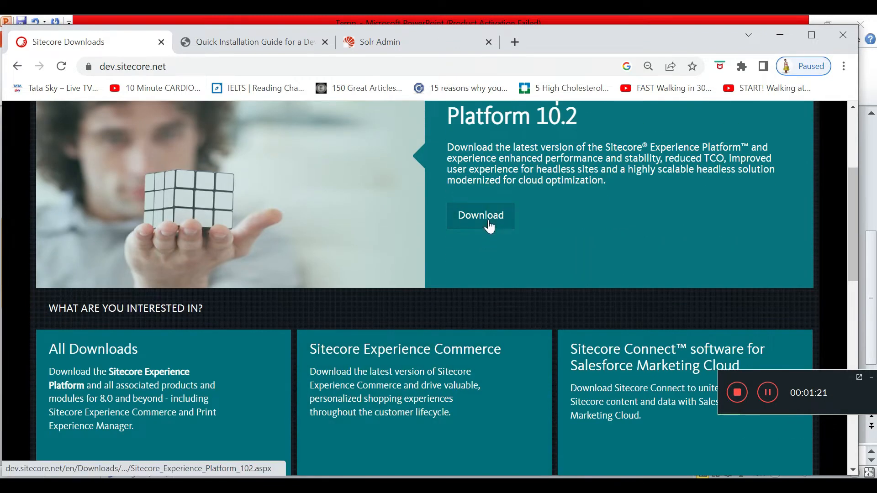
Step: Open the Experience Platform 10.2 download page and review its On Premises setup packages
{"action": "key", "text": "alt+Tab"}
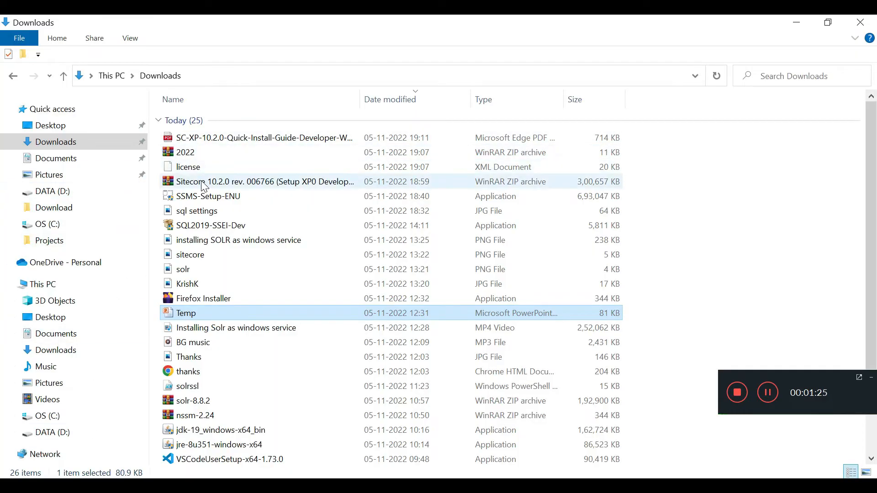
{"action": "left_click", "coordinate": [204, 186]}
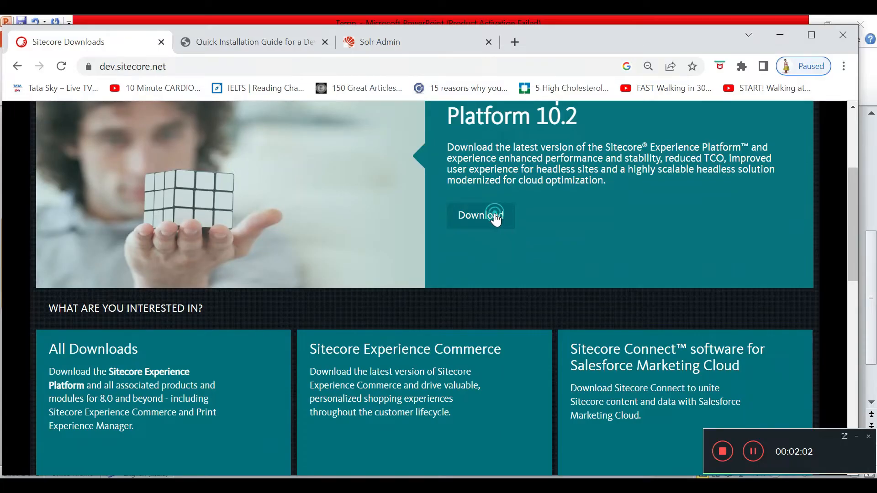
{"action": "left_click", "coordinate": [495, 217]}
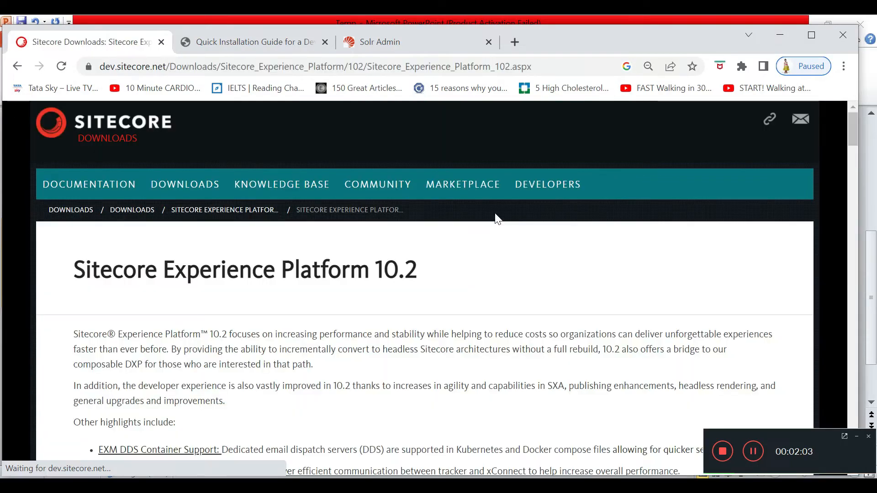
{"action": "scroll", "coordinate": [497, 218], "scroll_direction": "down", "scroll_amount": 15}
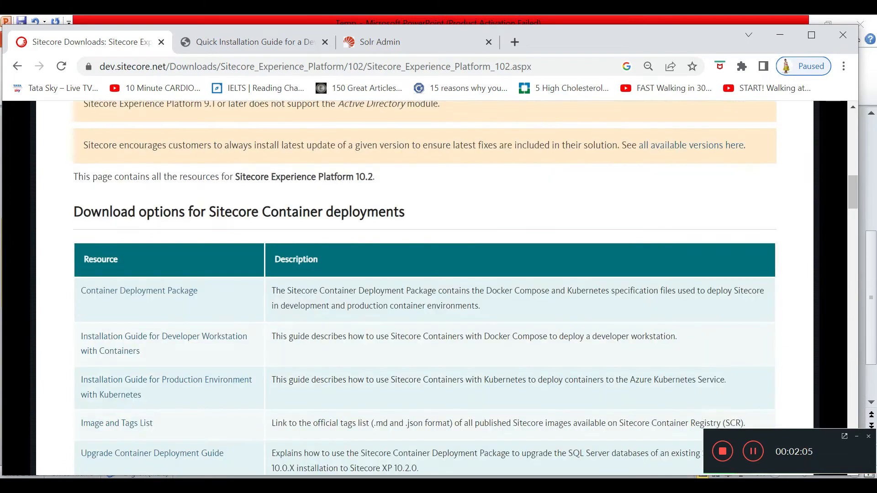
{"action": "scroll", "coordinate": [338, 304], "scroll_direction": "down", "scroll_amount": 4}
{"action": "scroll", "coordinate": [224, 320], "scroll_direction": "down", "scroll_amount": 5}
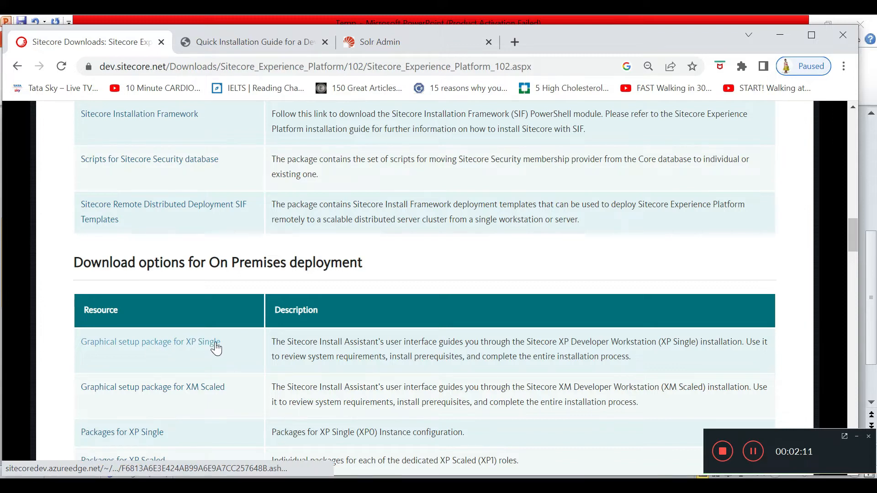
{"action": "scroll", "coordinate": [215, 345], "scroll_direction": "down", "scroll_amount": 2}
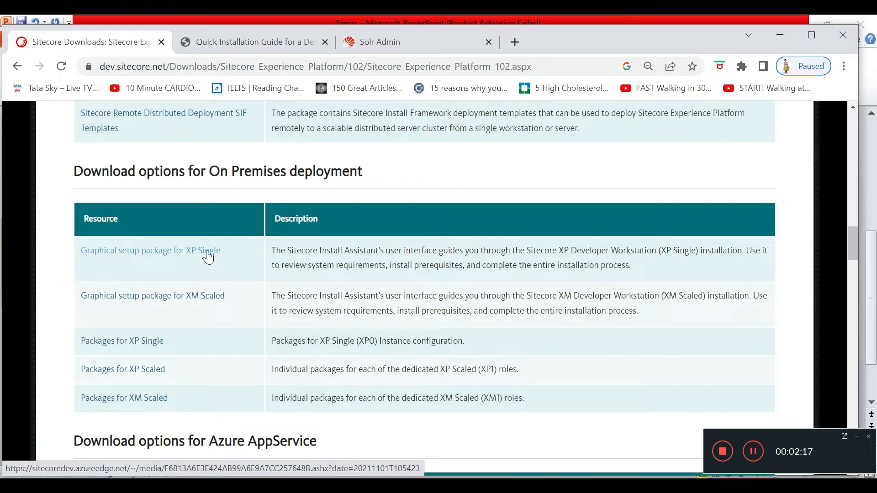
Step: Scroll through the Release information table, then return to the Downloads folder with the Sitecore ZIP
{"action": "scroll", "coordinate": [222, 283], "scroll_direction": "down", "scroll_amount": 5}
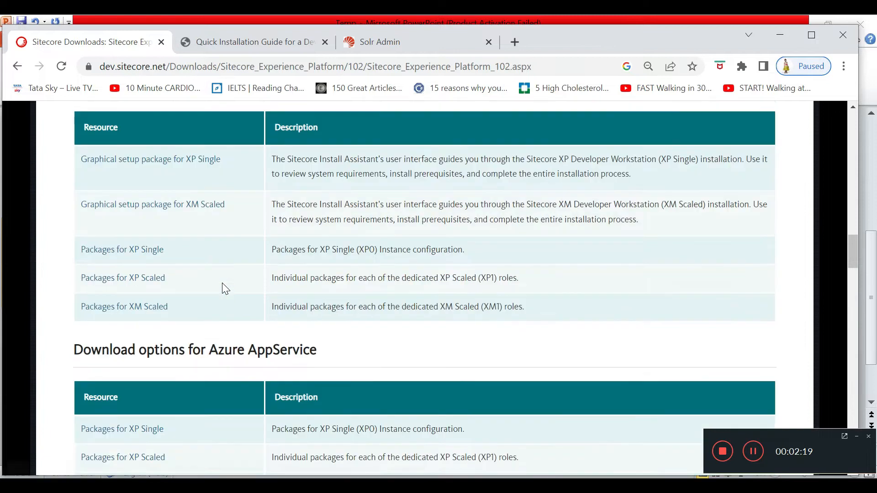
{"action": "scroll", "coordinate": [222, 283], "scroll_direction": "down", "scroll_amount": 3}
{"action": "scroll", "coordinate": [224, 288], "scroll_direction": "down", "scroll_amount": 10}
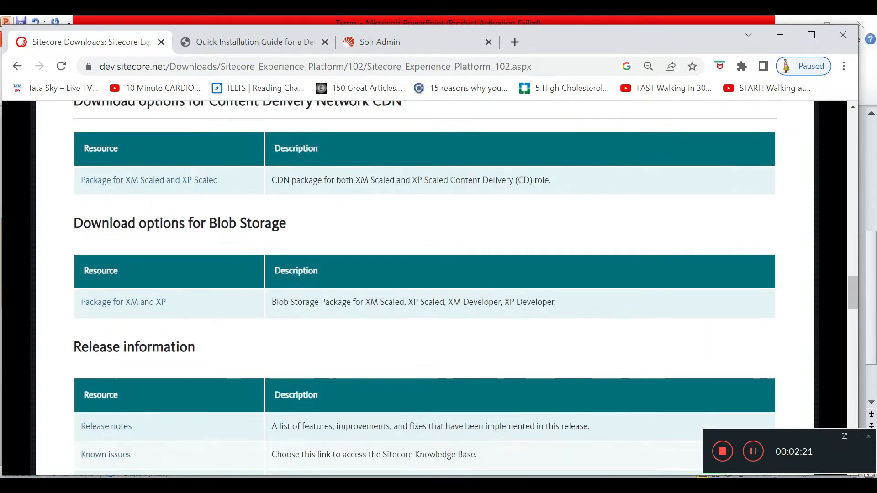
{"action": "scroll", "coordinate": [225, 288], "scroll_direction": "down", "scroll_amount": 1}
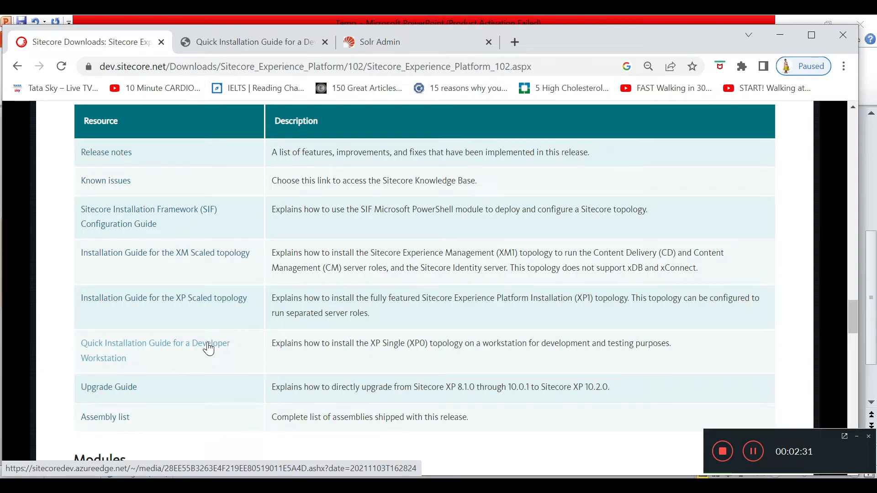
{"action": "left_click", "coordinate": [137, 485]}
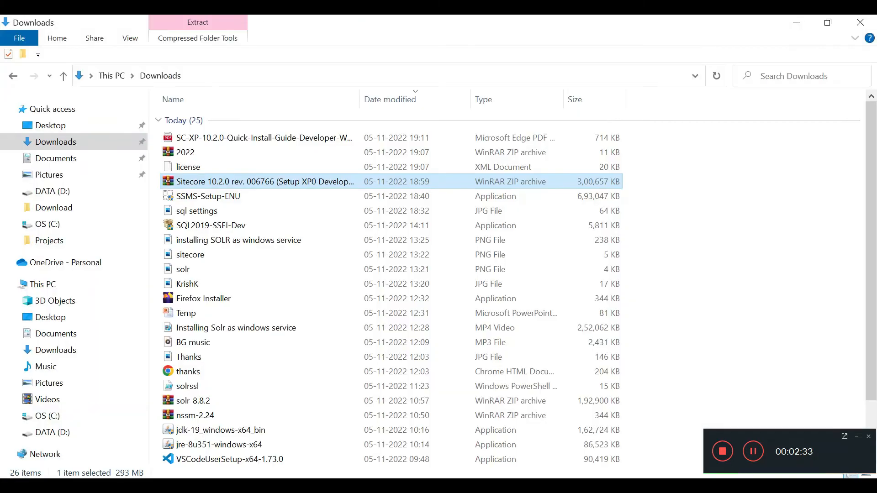
Step: Copy the license file into the empty C:\Projects\JSSDemo folder
{"action": "left_click", "coordinate": [209, 186]}
{"action": "left_click", "coordinate": [211, 143]}
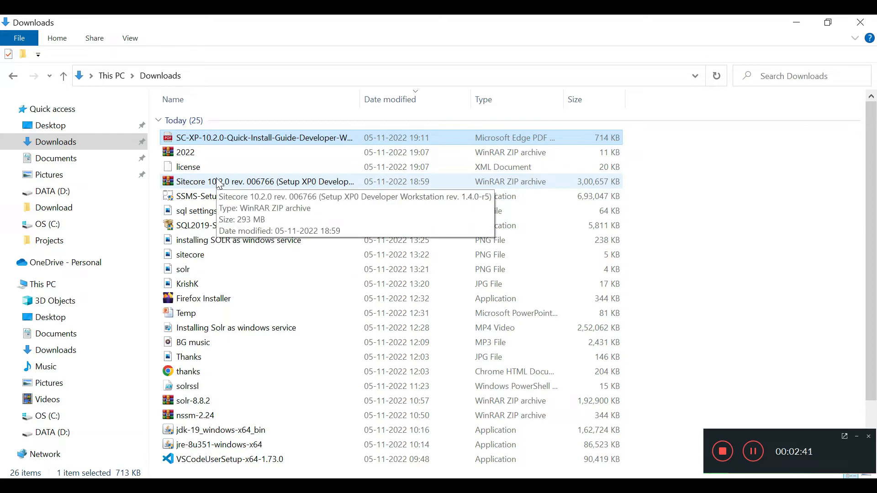
{"action": "left_click", "coordinate": [59, 417]}
{"action": "double_click", "coordinate": [195, 210]}
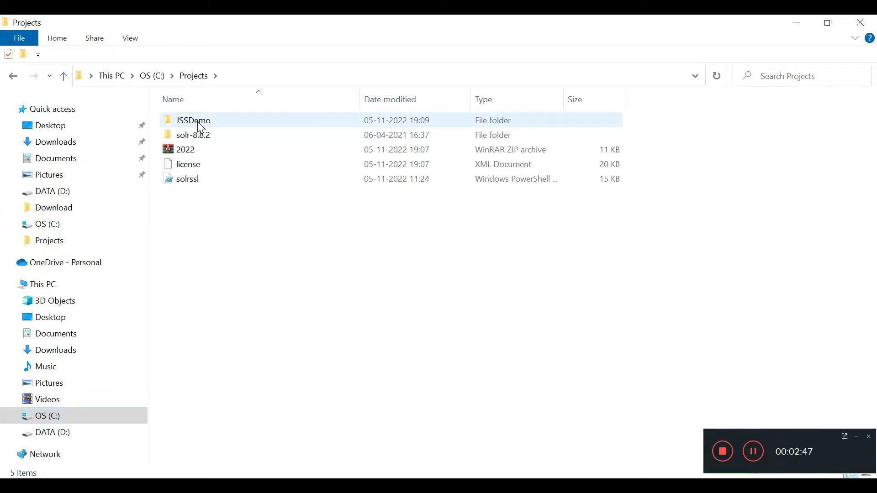
{"action": "double_click", "coordinate": [206, 124]}
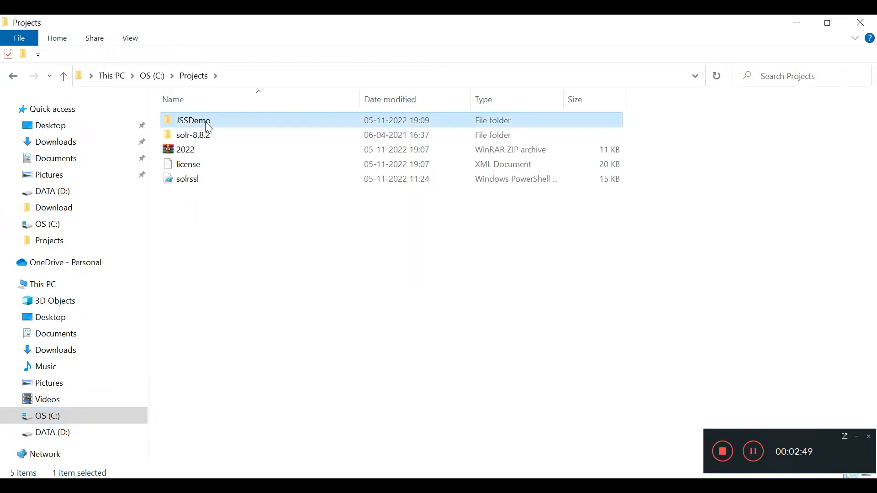
{"action": "left_click", "coordinate": [188, 77]}
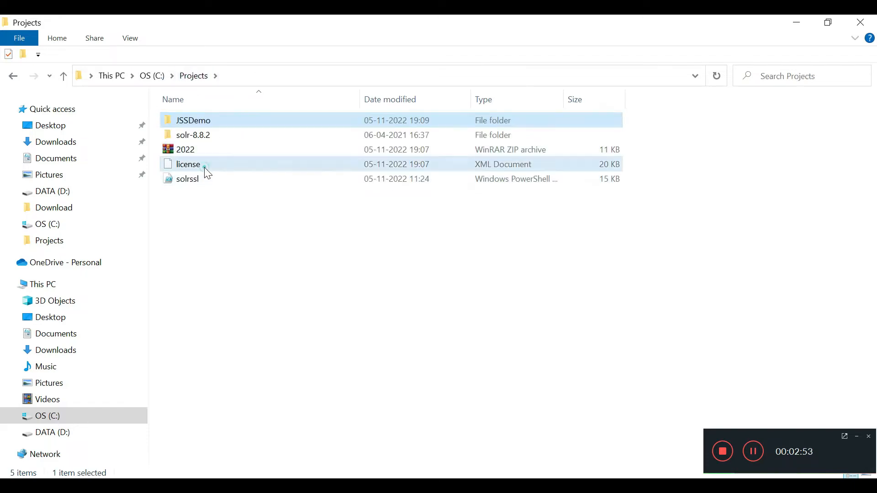
{"action": "left_click", "coordinate": [205, 168]}
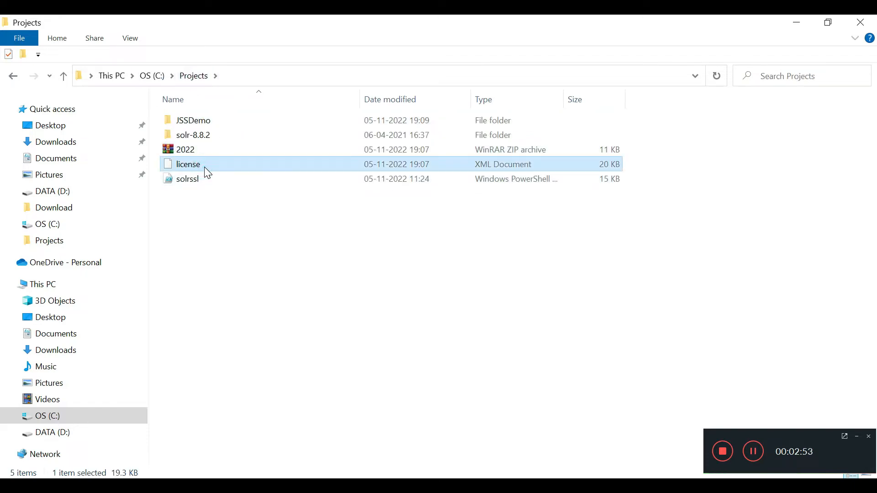
{"action": "double_click", "coordinate": [216, 121]}
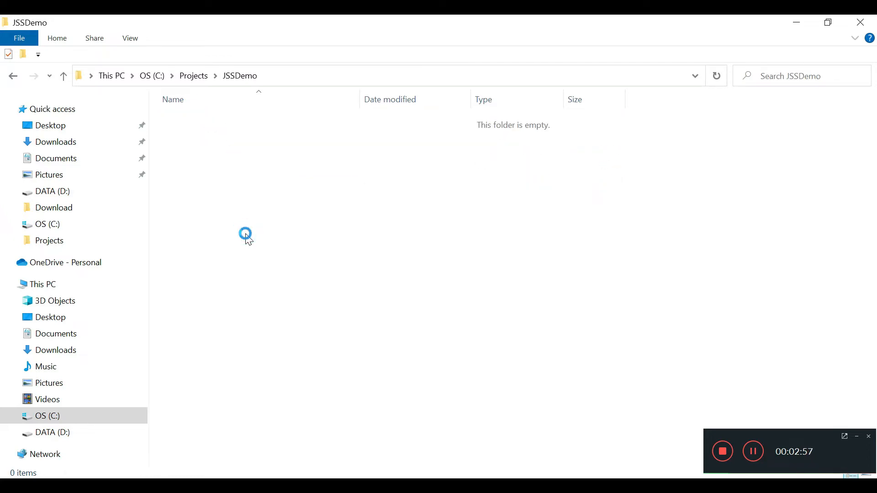
{"action": "key", "text": "ctrl+v"}
Step: Back in Downloads, bring up the context menu for the Sitecore 10.2.0 ZIP
{"action": "left_click", "coordinate": [63, 142]}
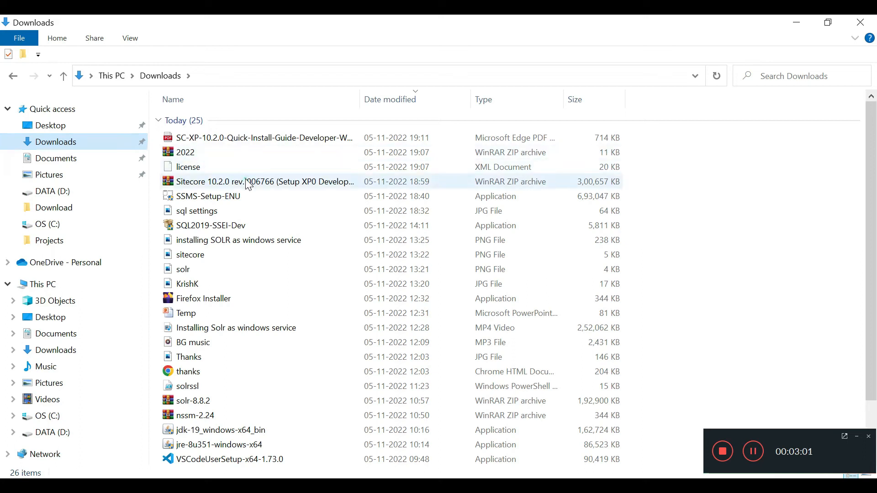
{"action": "left_click", "coordinate": [249, 184]}
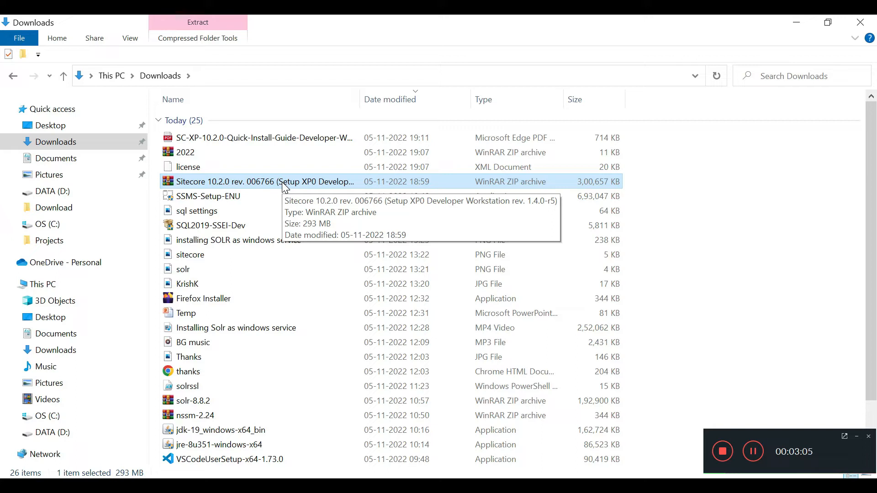
{"action": "left_click", "coordinate": [282, 182]}
{"action": "right_click", "coordinate": [283, 184]}
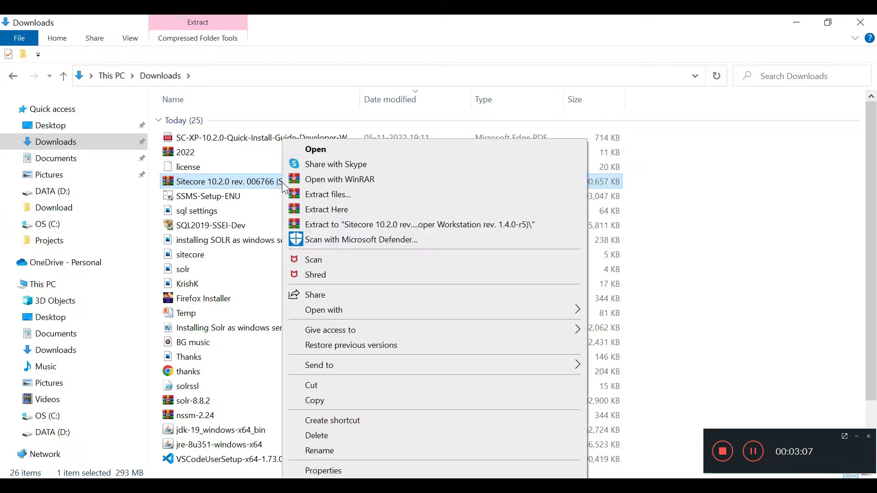
Step: Extract the Sitecore 10.2.0 rev. 006766 ZIP with WinRAR into C:\Projects\JSSDemo
{"action": "left_click", "coordinate": [330, 195]}
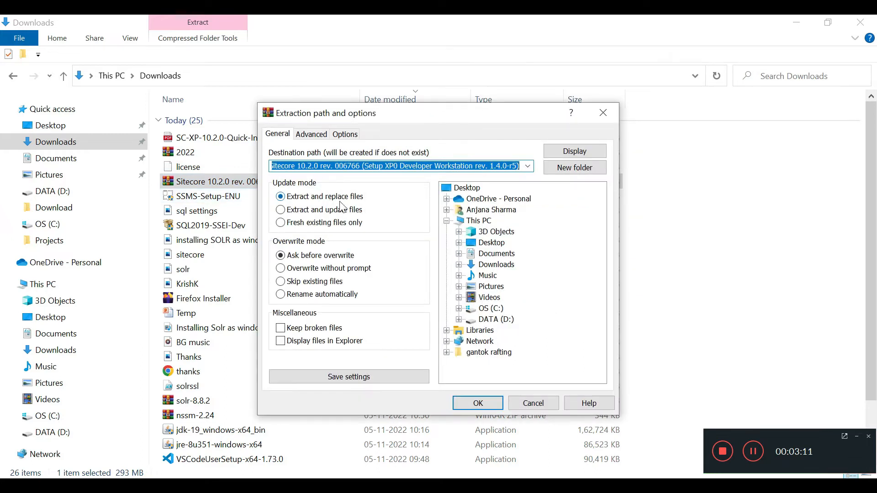
{"action": "left_click", "coordinate": [465, 310]}
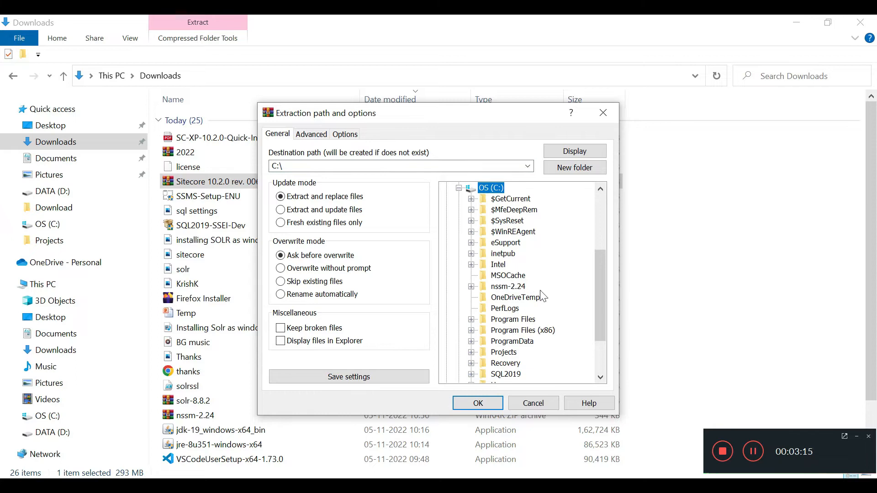
{"action": "scroll", "coordinate": [542, 297], "scroll_direction": "down", "scroll_amount": 2}
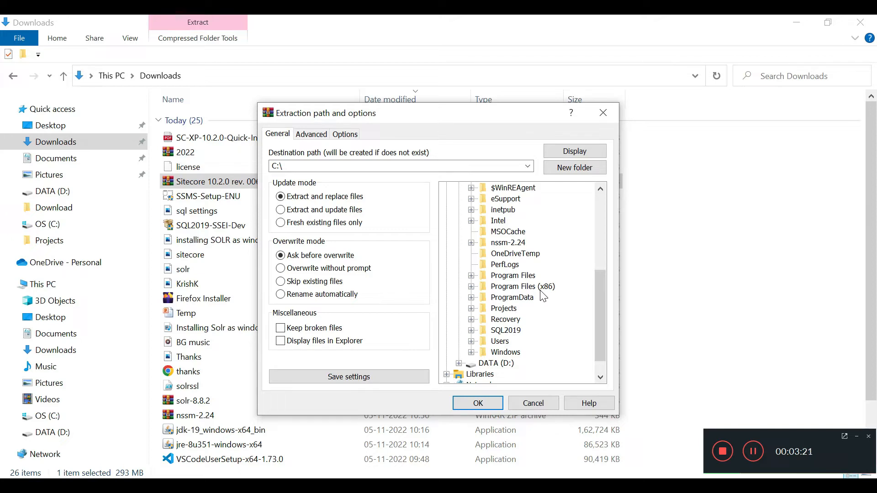
{"action": "left_click", "coordinate": [471, 308]}
{"action": "left_click", "coordinate": [514, 319]}
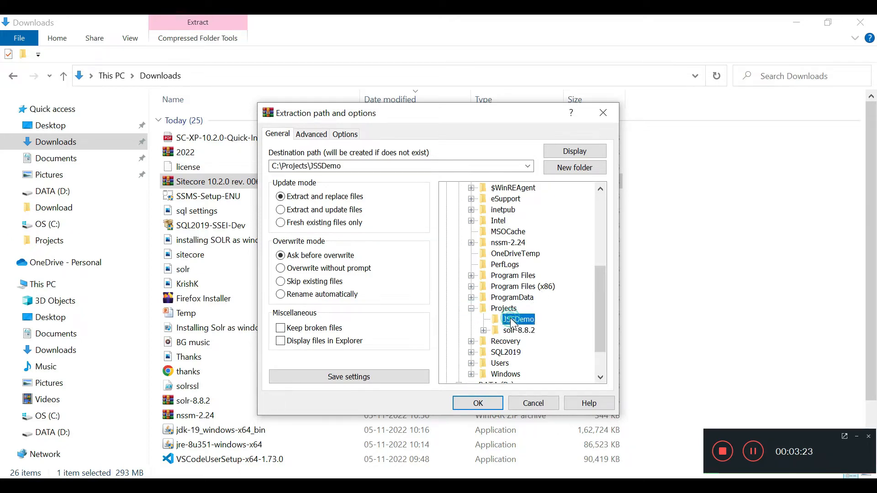
{"action": "left_click", "coordinate": [488, 403]}
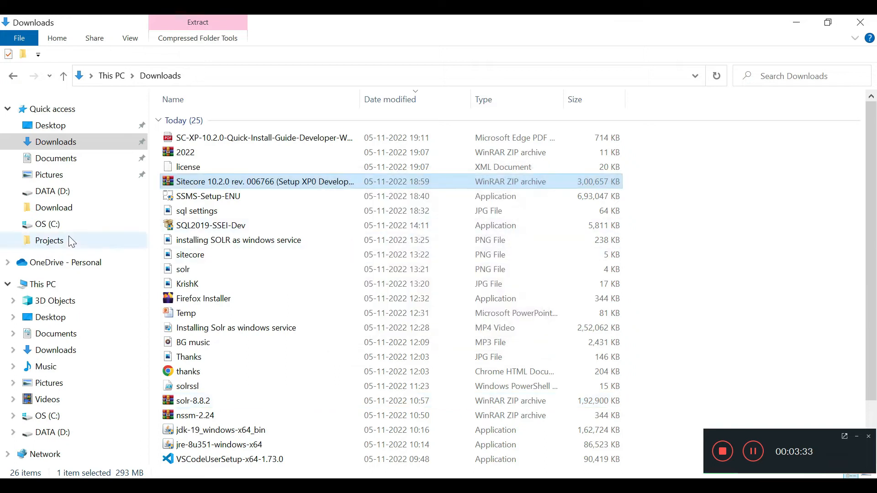
Step: Review the 27 extracted installer files in C:\Projects\JSSDemo, then return to Chrome
{"action": "left_click", "coordinate": [61, 418]}
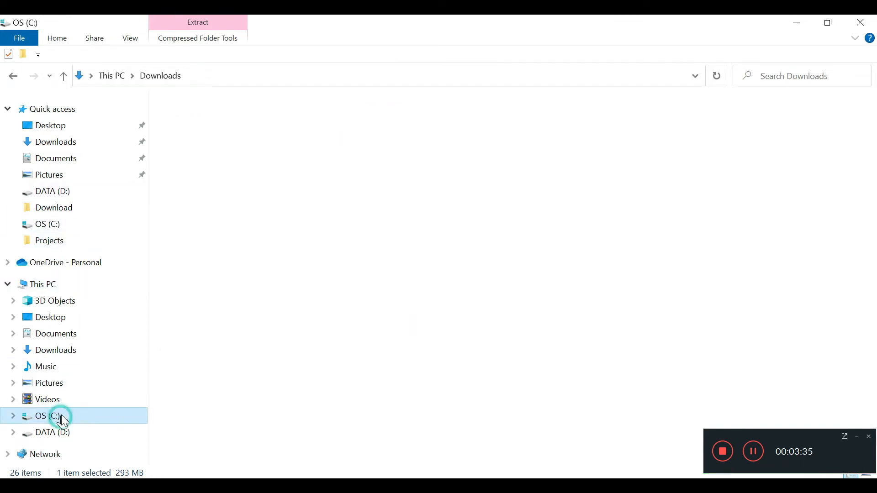
{"action": "double_click", "coordinate": [195, 210]}
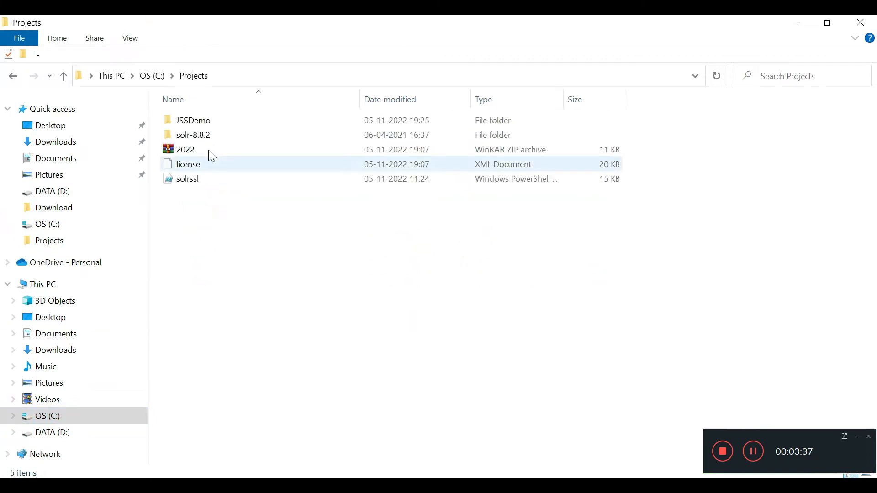
{"action": "double_click", "coordinate": [212, 121]}
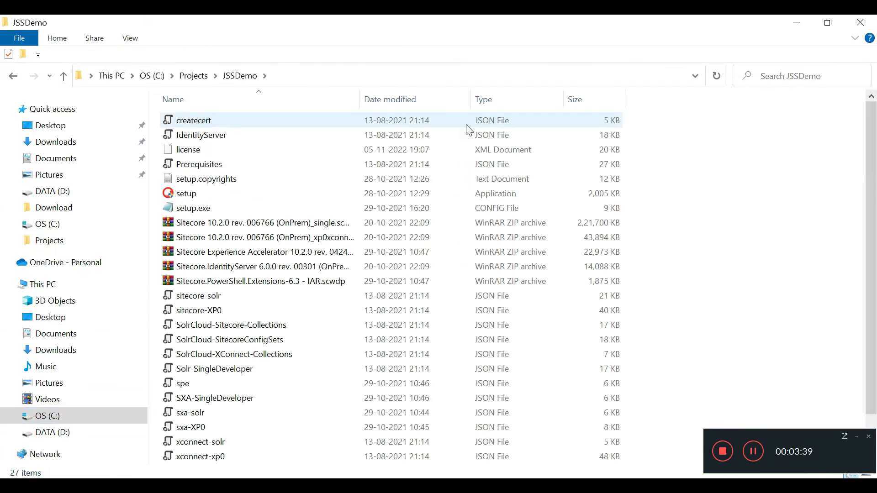
{"action": "scroll", "coordinate": [658, 286], "scroll_direction": "down", "scroll_amount": 1}
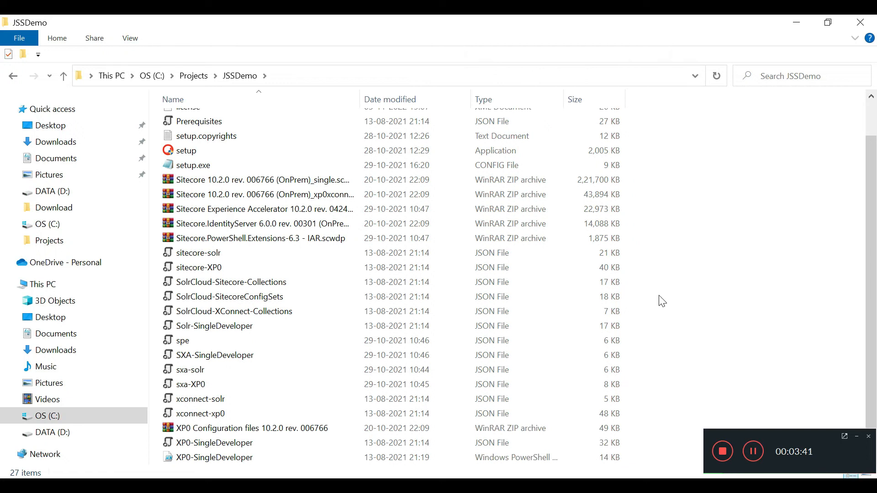
{"action": "scroll", "coordinate": [662, 301], "scroll_direction": "up", "scroll_amount": 1}
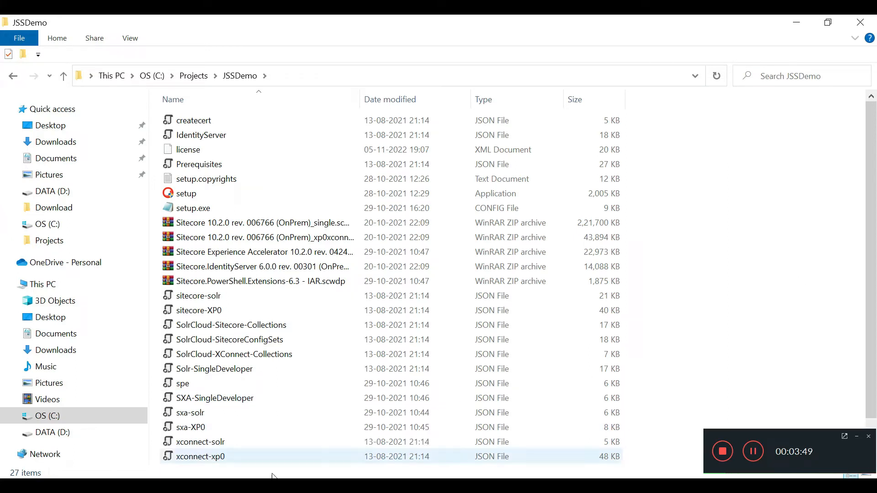
{"action": "key", "text": "alt+Tab"}
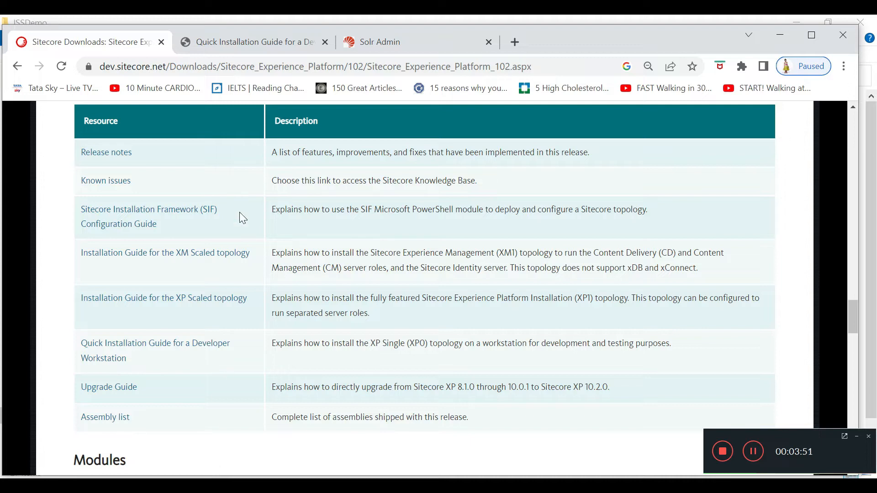
Step: View the Quick Installation Guide for a Developer Workstation PDF at its hardware requirements
{"action": "left_click", "coordinate": [234, 45]}
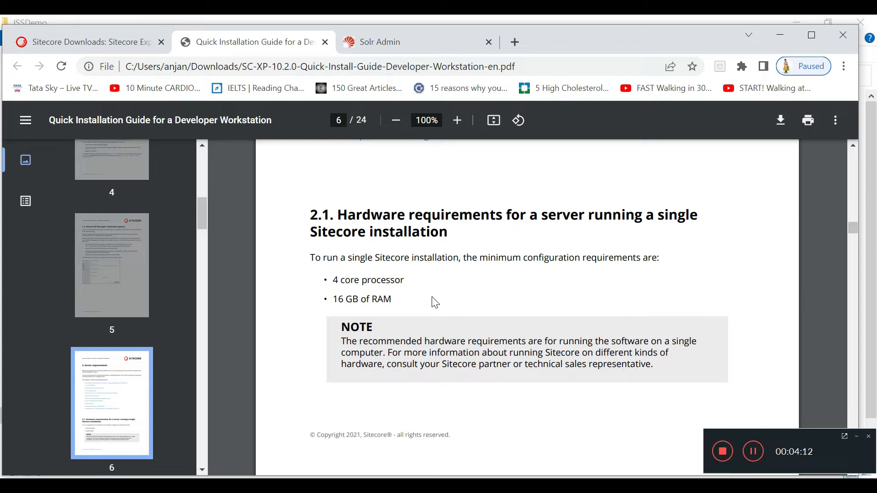
{"action": "scroll", "coordinate": [434, 302], "scroll_direction": "down", "scroll_amount": 8}
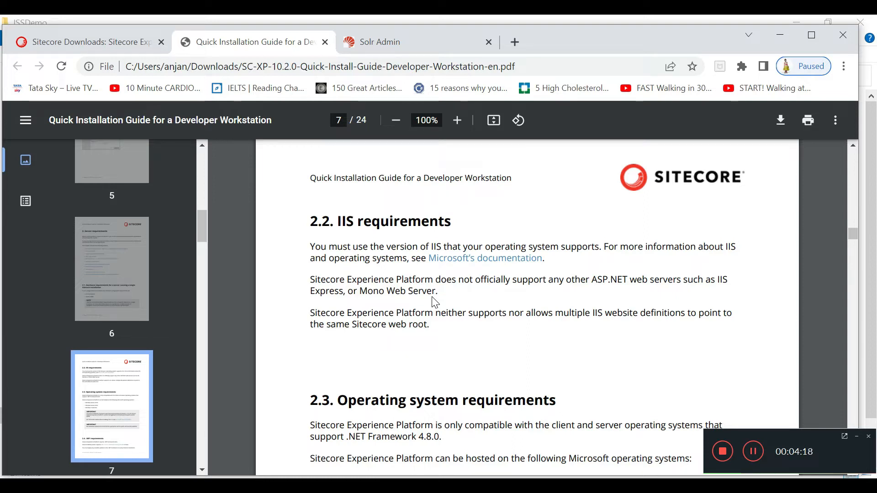
Step: Read through the guide's requirements pages starting from page 6
{"action": "scroll", "coordinate": [435, 302], "scroll_direction": "down", "scroll_amount": 2}
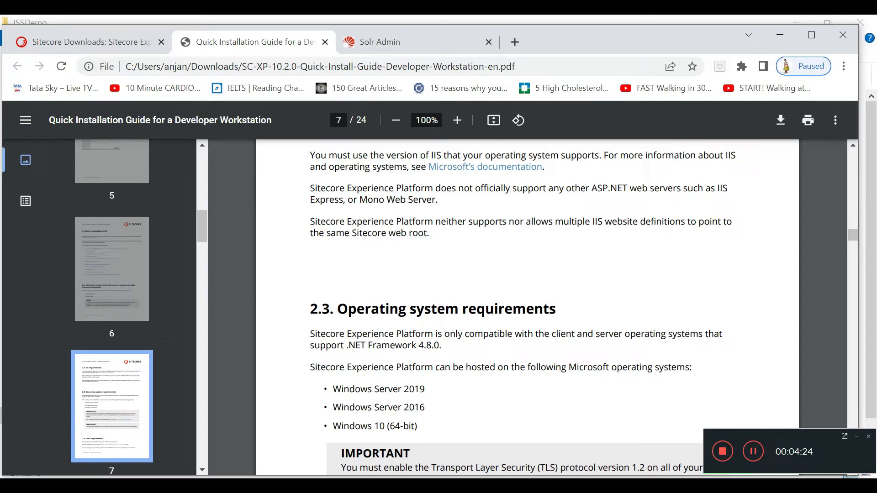
{"action": "scroll", "coordinate": [465, 356], "scroll_direction": "down", "scroll_amount": 2}
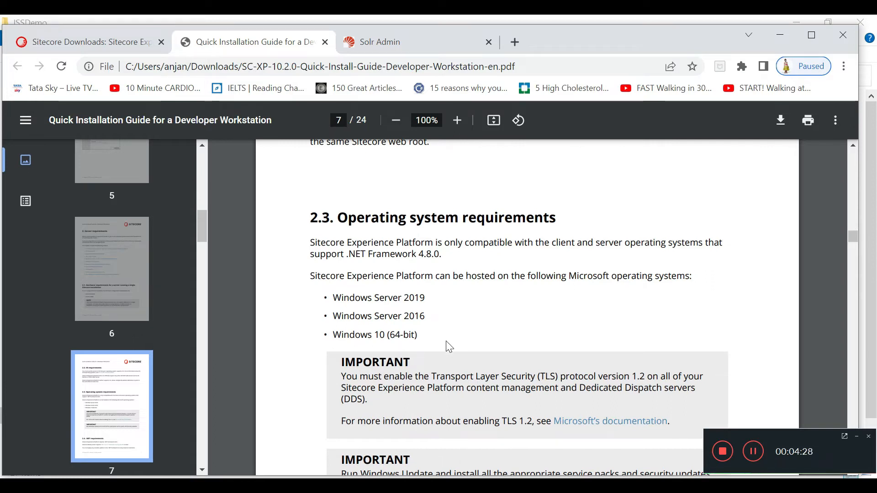
{"action": "scroll", "coordinate": [465, 356], "scroll_direction": "down", "scroll_amount": 4}
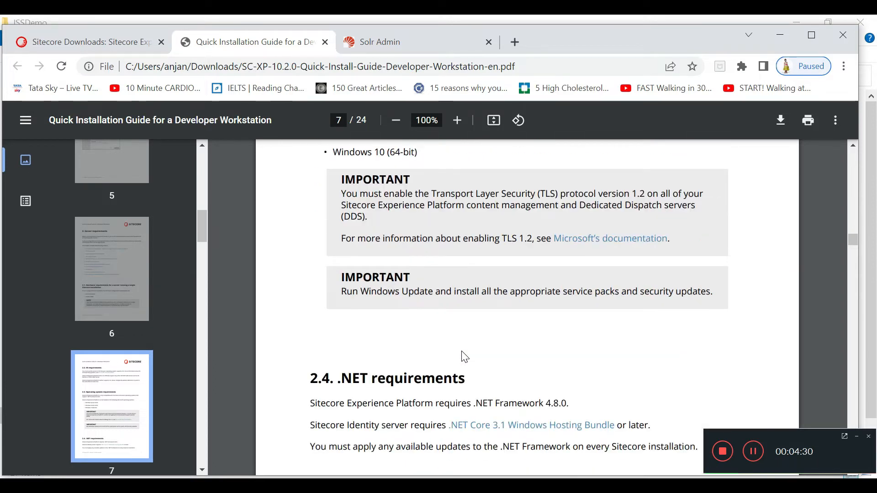
{"action": "scroll", "coordinate": [466, 357], "scroll_direction": "down", "scroll_amount": 2}
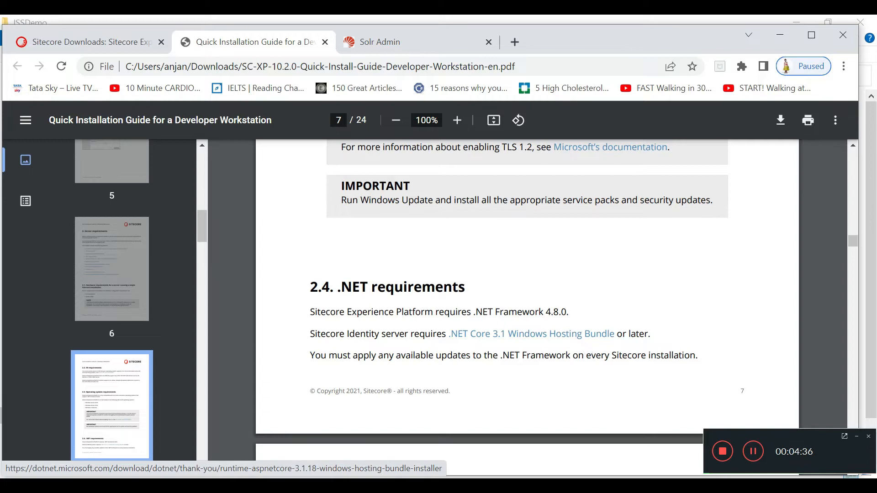
{"action": "scroll", "coordinate": [584, 343], "scroll_direction": "down", "scroll_amount": 1}
{"action": "scroll", "coordinate": [527, 308], "scroll_direction": "down", "scroll_amount": 10}
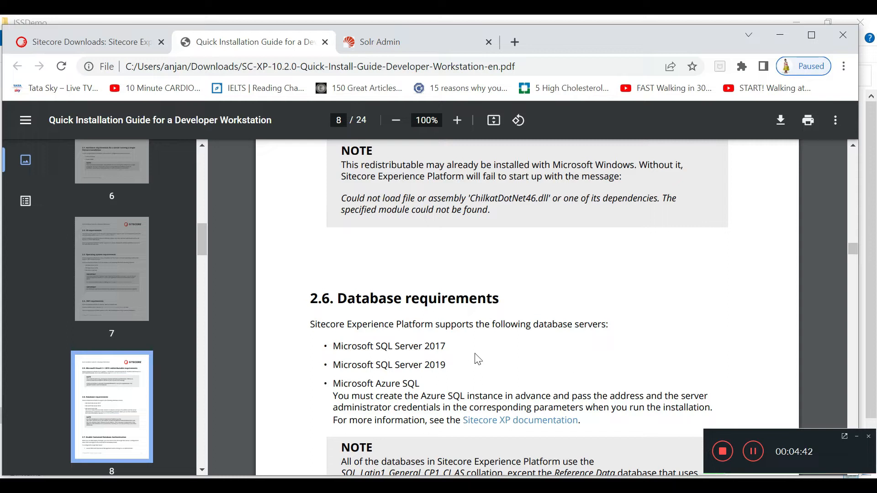
{"action": "scroll", "coordinate": [460, 373], "scroll_direction": "down", "scroll_amount": 6}
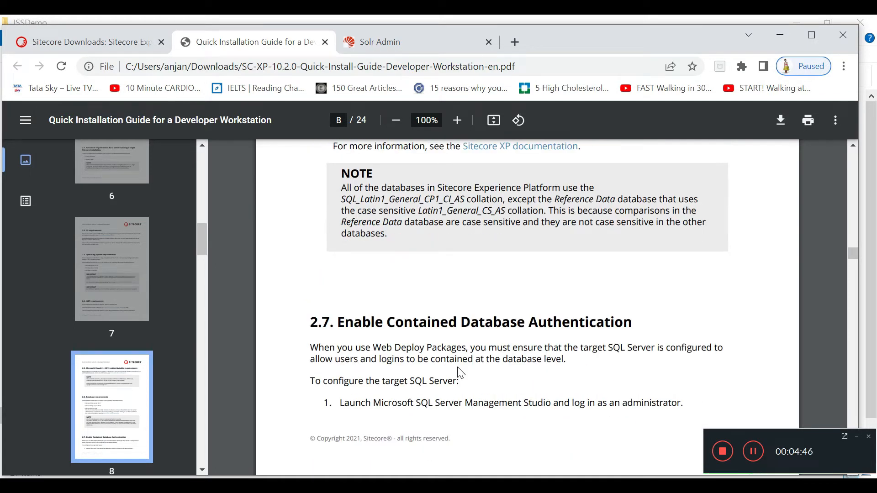
{"action": "scroll", "coordinate": [461, 373], "scroll_direction": "down", "scroll_amount": 12}
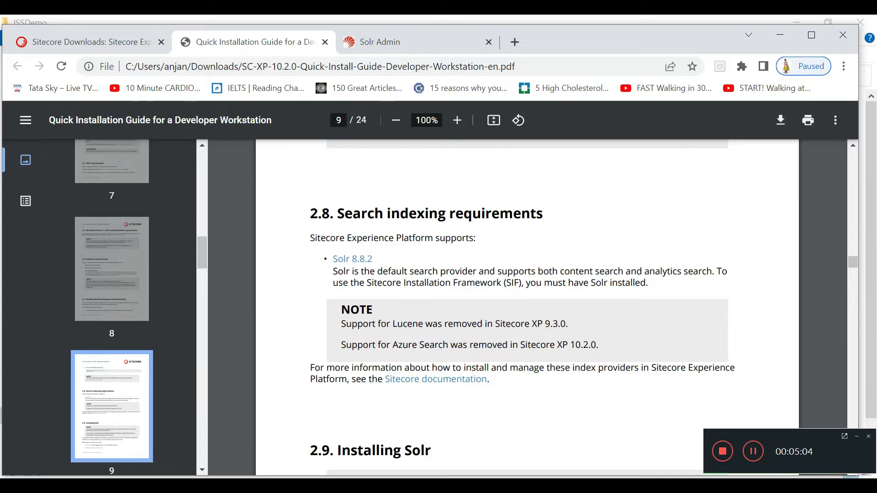
{"action": "scroll", "coordinate": [459, 248], "scroll_direction": "down", "scroll_amount": 4}
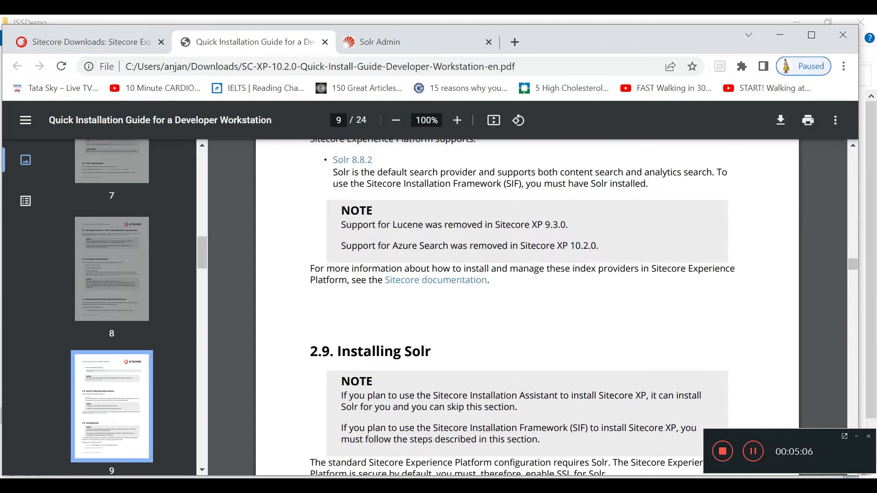
{"action": "scroll", "coordinate": [459, 248], "scroll_direction": "up", "scroll_amount": 2}
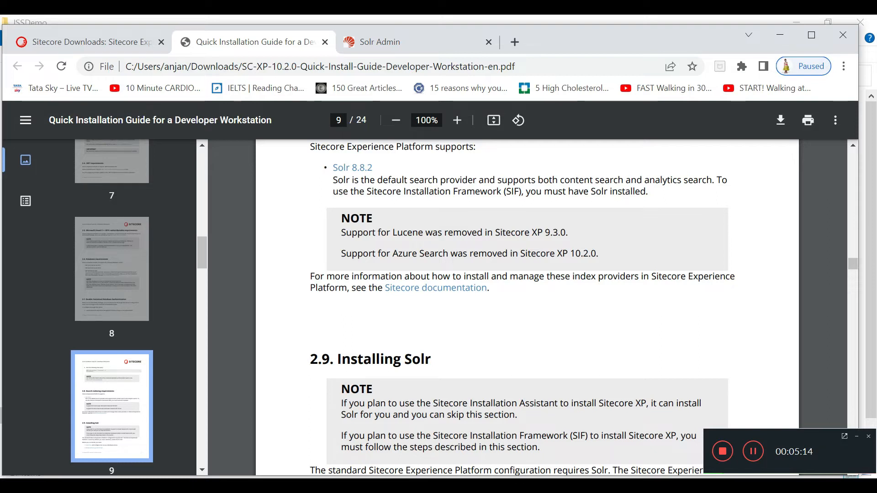
{"action": "scroll", "coordinate": [527, 306], "scroll_direction": "down", "scroll_amount": 3}
{"action": "scroll", "coordinate": [528, 306], "scroll_direction": "down", "scroll_amount": 10}
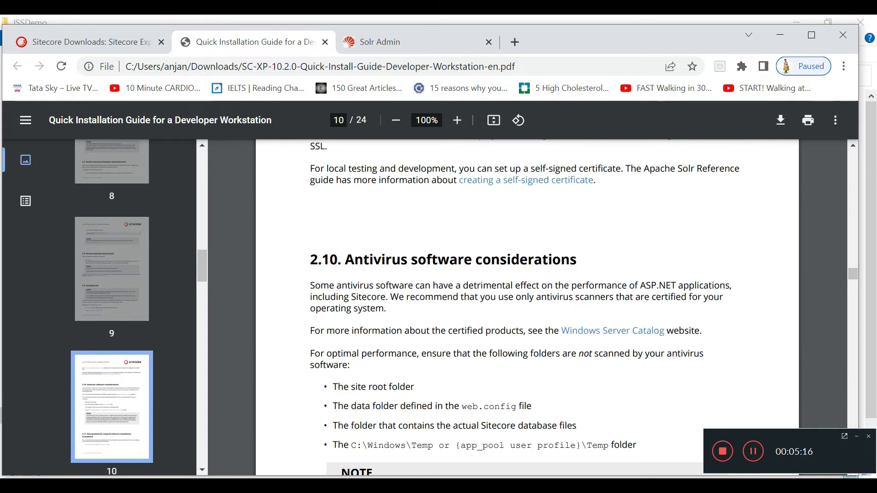
{"action": "scroll", "coordinate": [528, 306], "scroll_direction": "down", "scroll_amount": 6}
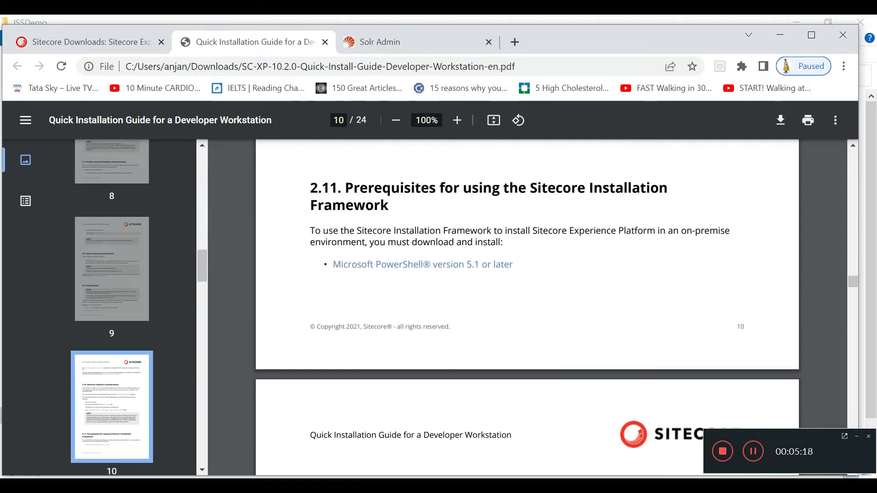
{"action": "scroll", "coordinate": [528, 306], "scroll_direction": "down", "scroll_amount": 10}
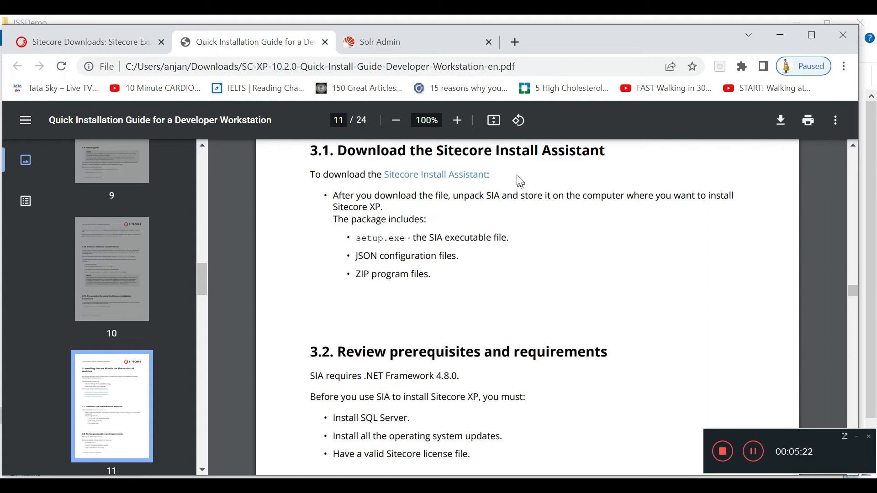
Step: Highlight the 'Sitecore Install Assistant' heading, read section 3.3, then return to the JSSDemo folder
{"action": "left_click_drag", "start_coordinate": [432, 150], "coordinate": [606, 150]}
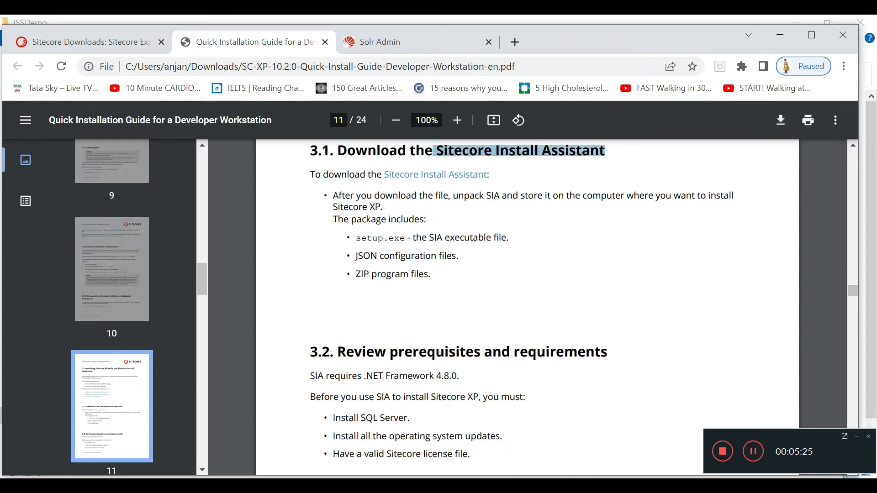
{"action": "left_click", "coordinate": [611, 245]}
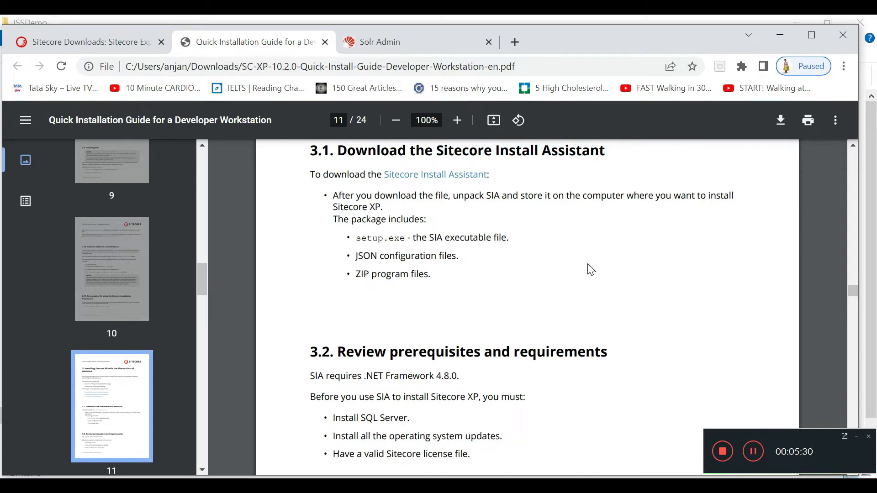
{"action": "scroll", "coordinate": [590, 270], "scroll_direction": "down", "scroll_amount": 1}
{"action": "scroll", "coordinate": [590, 270], "scroll_direction": "down", "scroll_amount": 4}
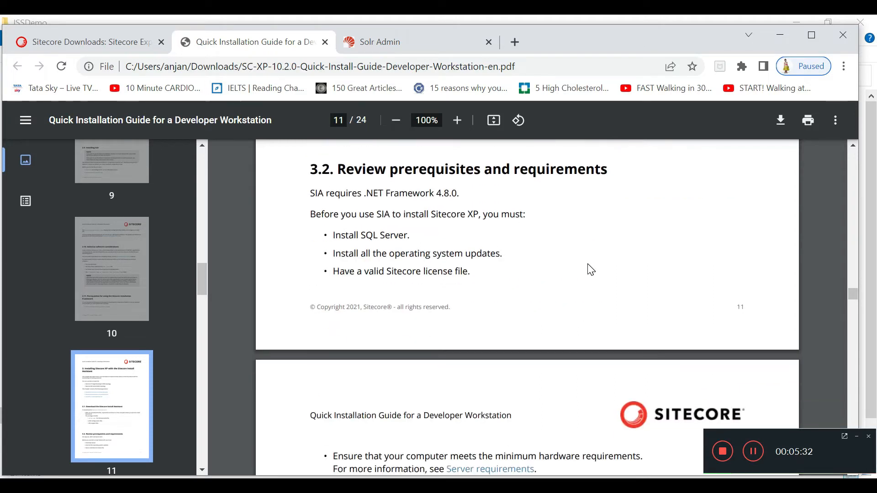
{"action": "scroll", "coordinate": [590, 269], "scroll_direction": "down", "scroll_amount": 4}
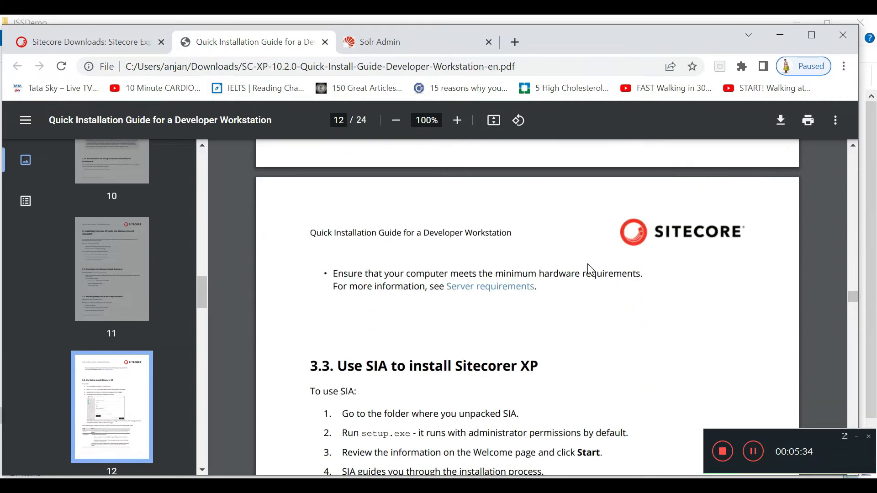
{"action": "scroll", "coordinate": [591, 270], "scroll_direction": "down", "scroll_amount": 4}
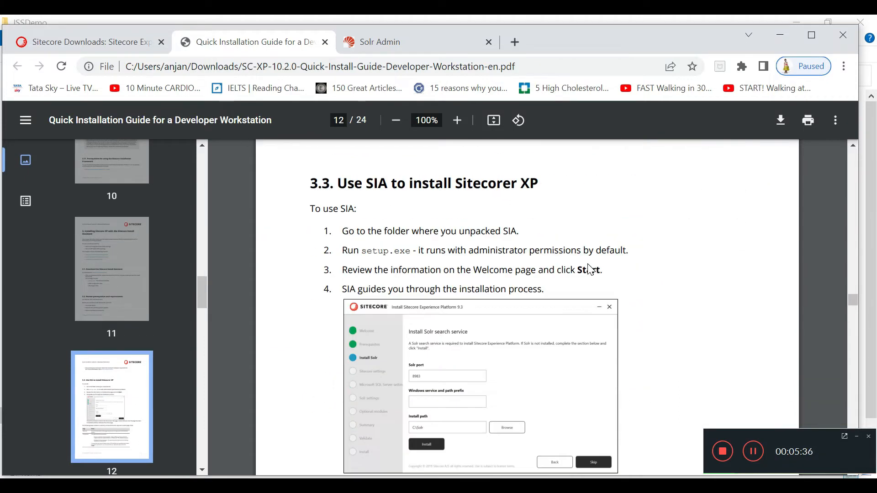
{"action": "scroll", "coordinate": [590, 270], "scroll_direction": "down", "scroll_amount": 2}
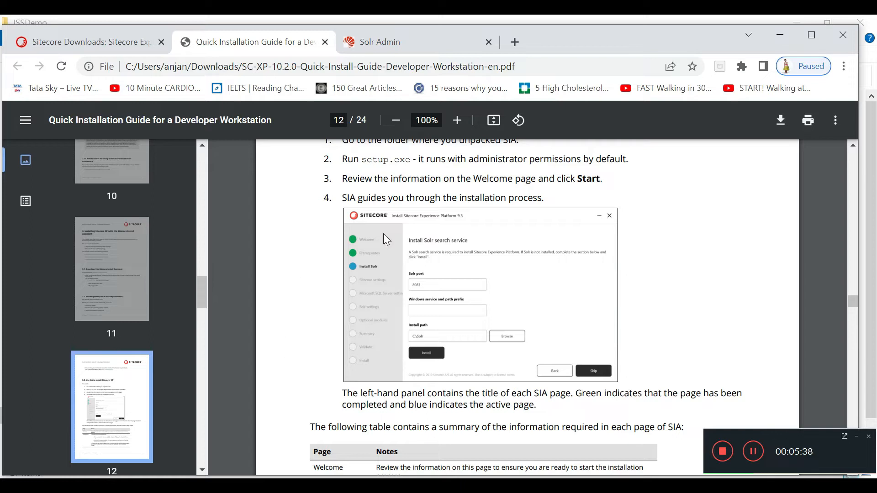
{"action": "scroll", "coordinate": [662, 301], "scroll_direction": "up", "scroll_amount": 2}
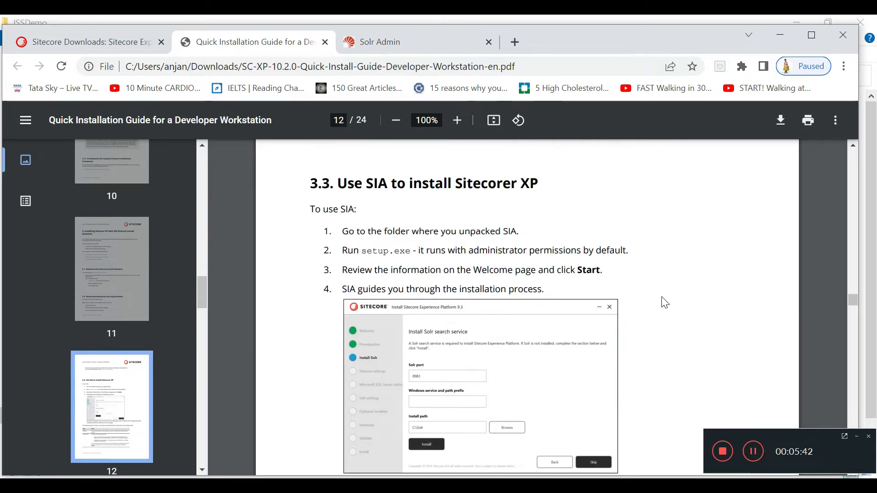
{"action": "scroll", "coordinate": [666, 303], "scroll_direction": "down", "scroll_amount": 2}
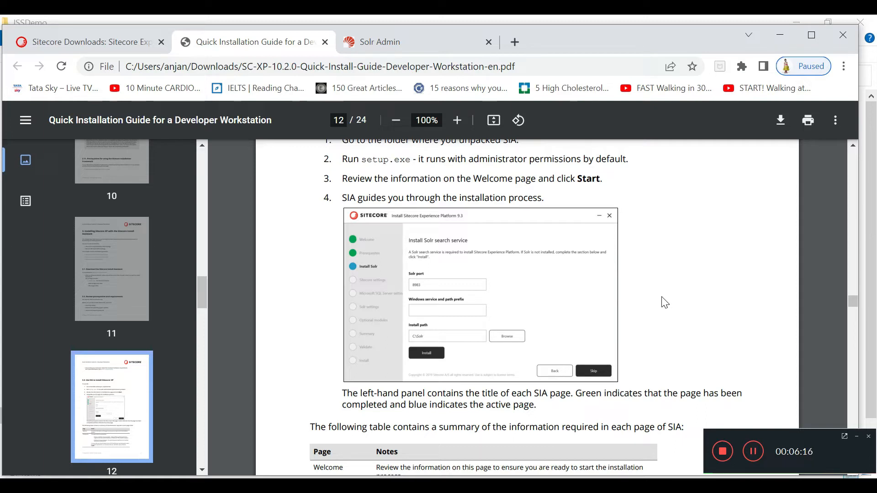
{"action": "scroll", "coordinate": [660, 290], "scroll_direction": "up", "scroll_amount": 2}
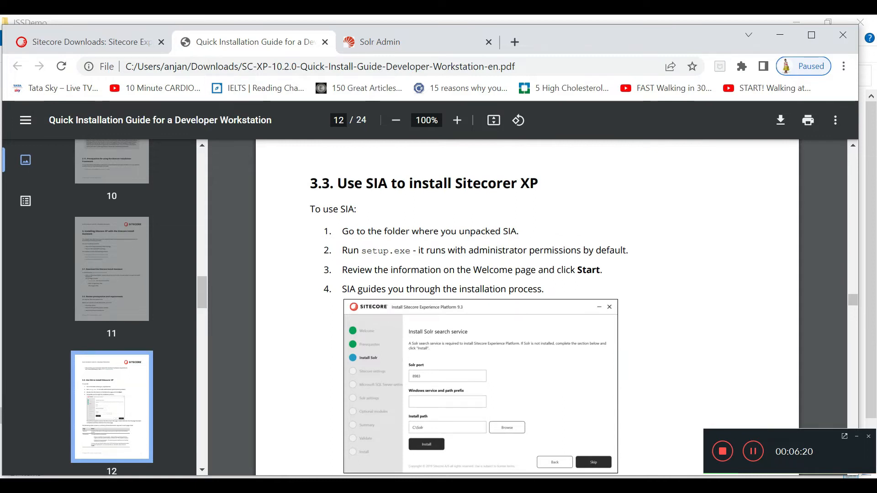
{"action": "mouse_move", "coordinate": [86, 487]}
{"action": "left_click", "coordinate": [94, 454]}
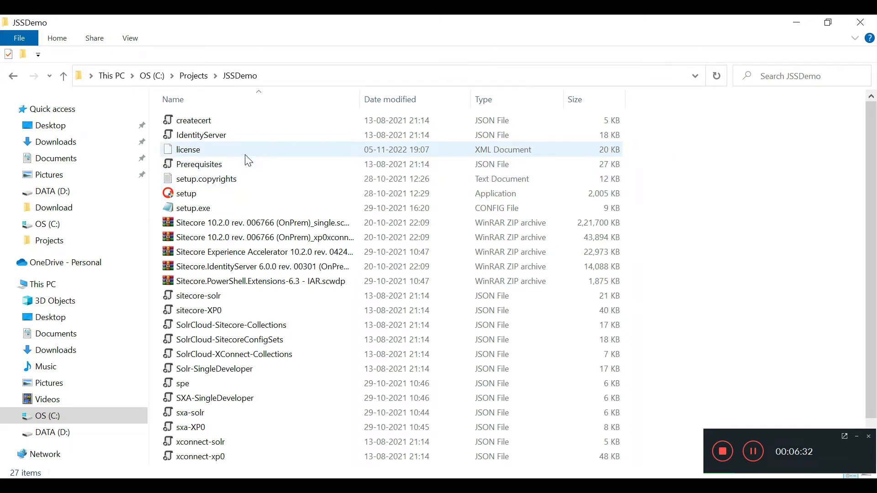
Step: Run the JSSDemo setup application as administrator and begin installing prerequisites
{"action": "left_click", "coordinate": [232, 201]}
{"action": "double_click", "coordinate": [229, 198]}
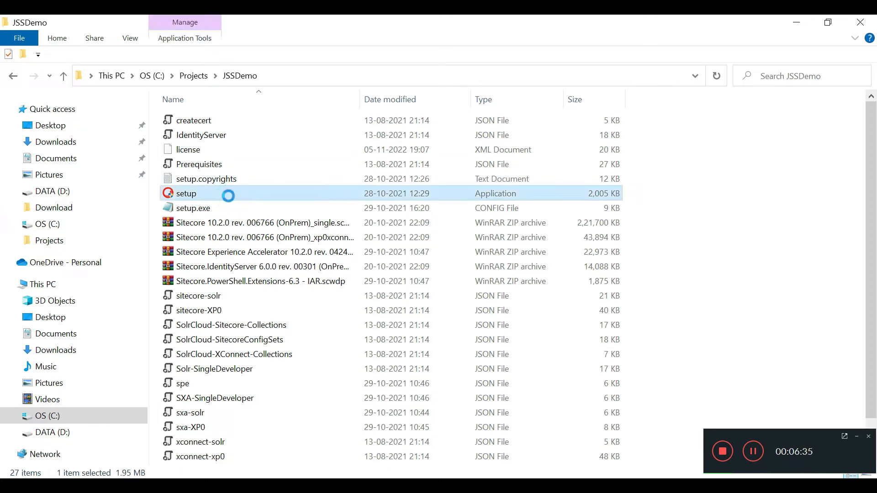
{"action": "right_click", "coordinate": [229, 196]}
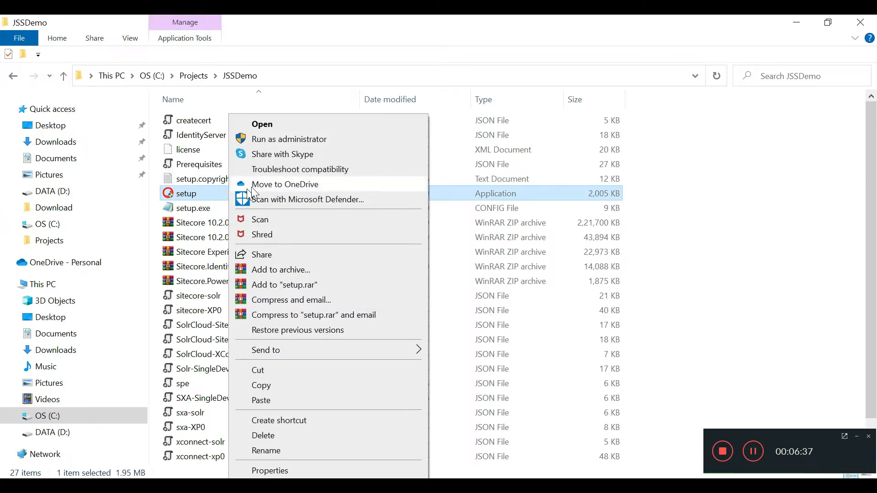
{"action": "left_click", "coordinate": [278, 140]}
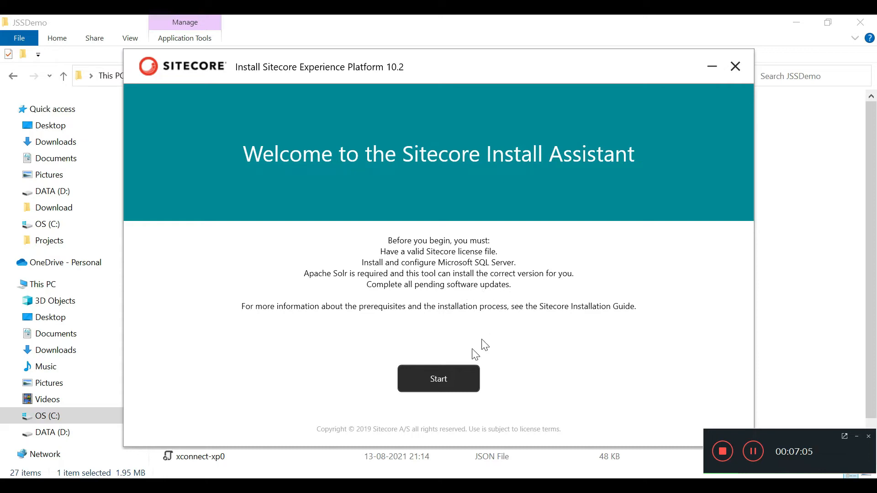
{"action": "left_click", "coordinate": [456, 385]}
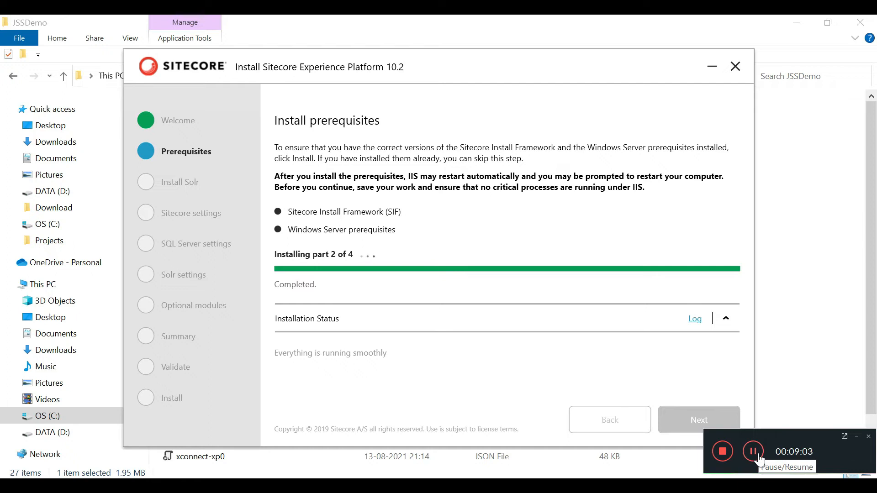
Step: Install the Sitecore Install Framework and Windows Server prerequisites through to completion
{"action": "left_click", "coordinate": [759, 461]}
{"action": "left_click", "coordinate": [758, 457]}
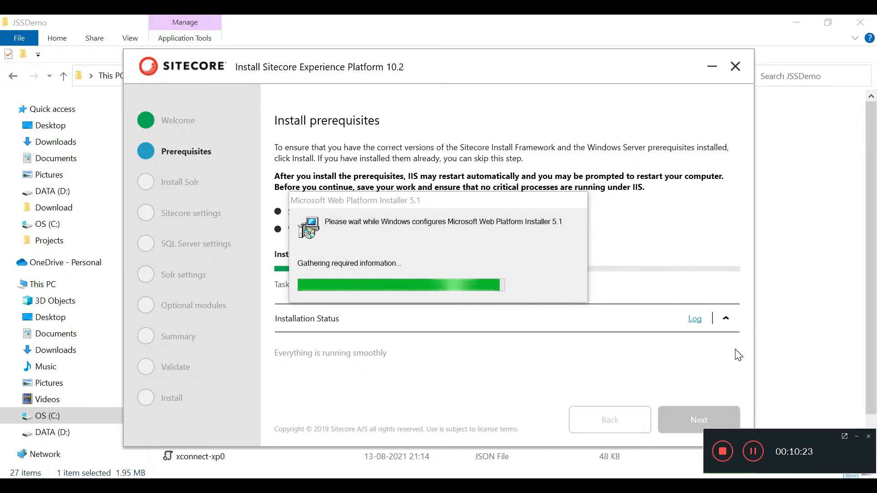
{"action": "left_click", "coordinate": [755, 452]}
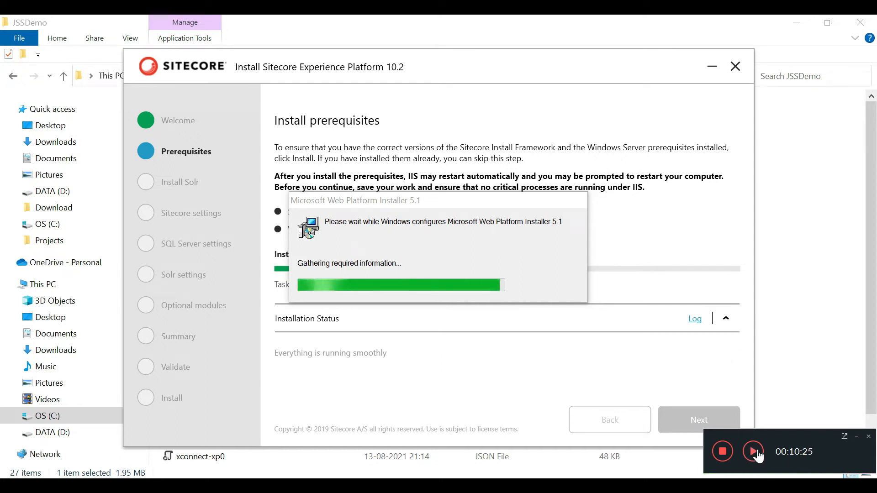
{"action": "left_click", "coordinate": [754, 452]}
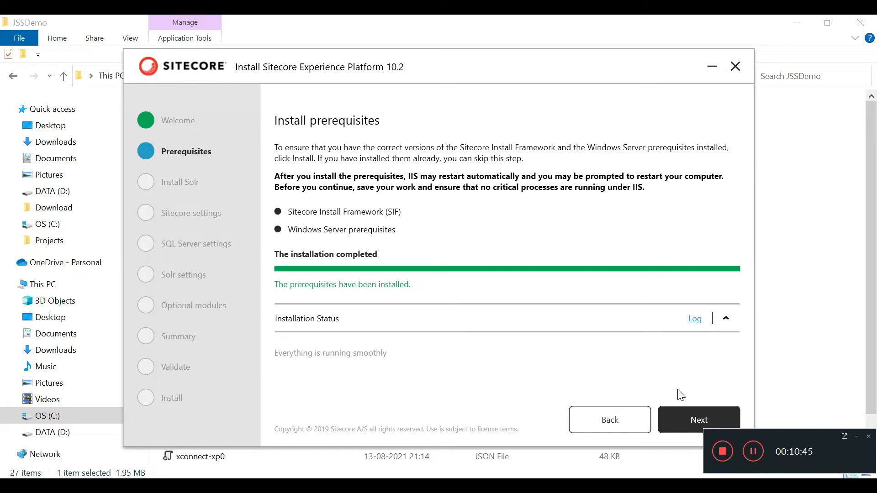
{"action": "left_click", "coordinate": [693, 421]}
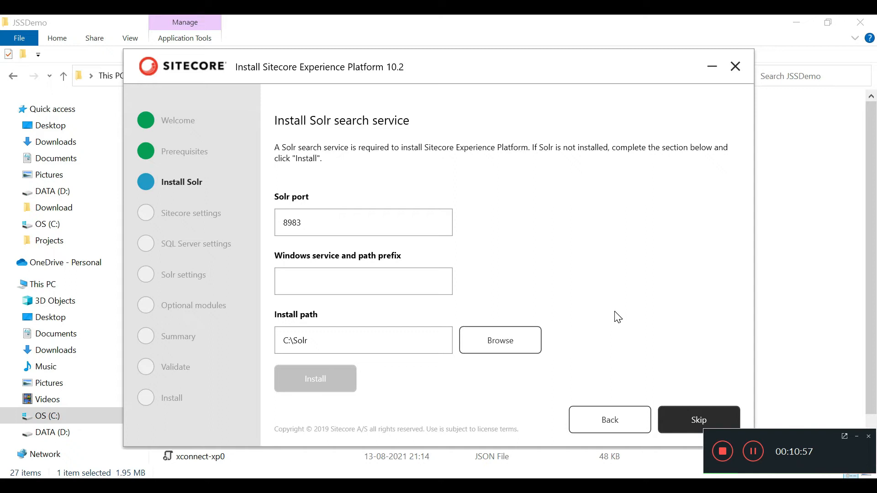
Step: Skip the Solr installation and reach the Sitecore settings step
{"action": "left_click", "coordinate": [690, 418]}
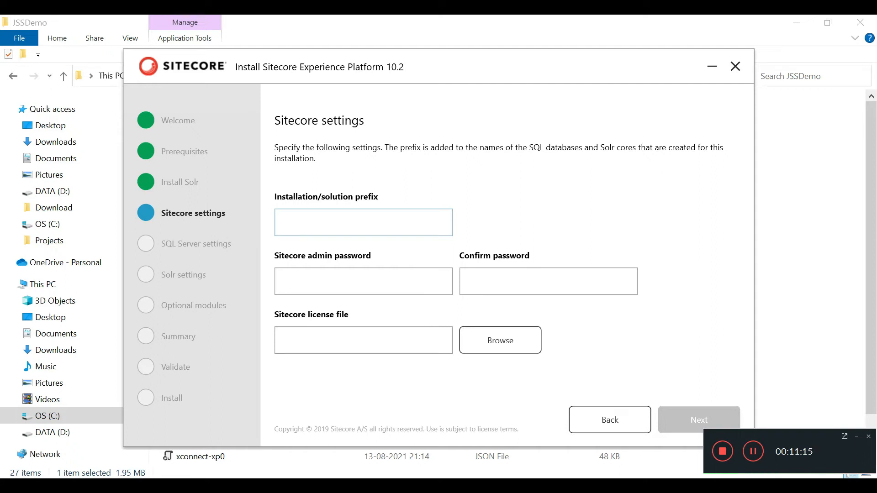
Step: Set the installation prefix to scjssdemo and the Sitecore admin password, then continue to SQL Server settings
{"action": "left_click", "coordinate": [283, 223]}
{"action": "type", "text": "sc"}
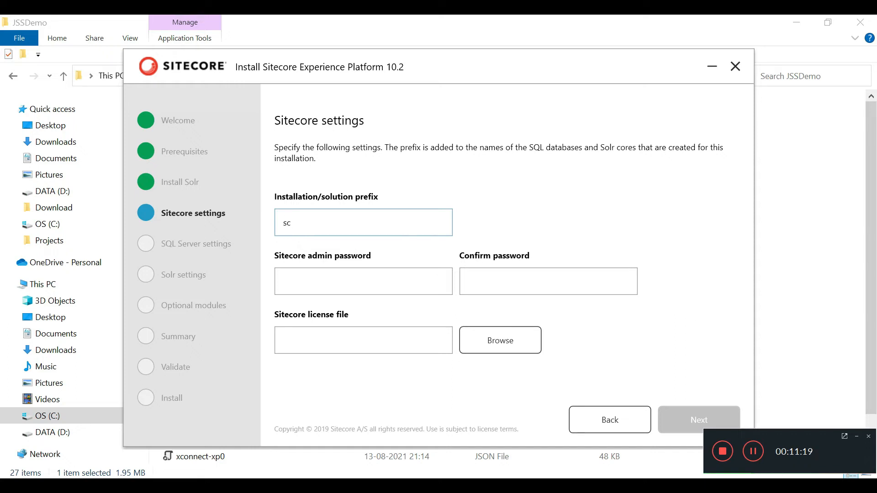
{"action": "type", "text": "jsssdemo"}
{"action": "key", "text": "Tab"}
{"action": "type", "text": "admina"}
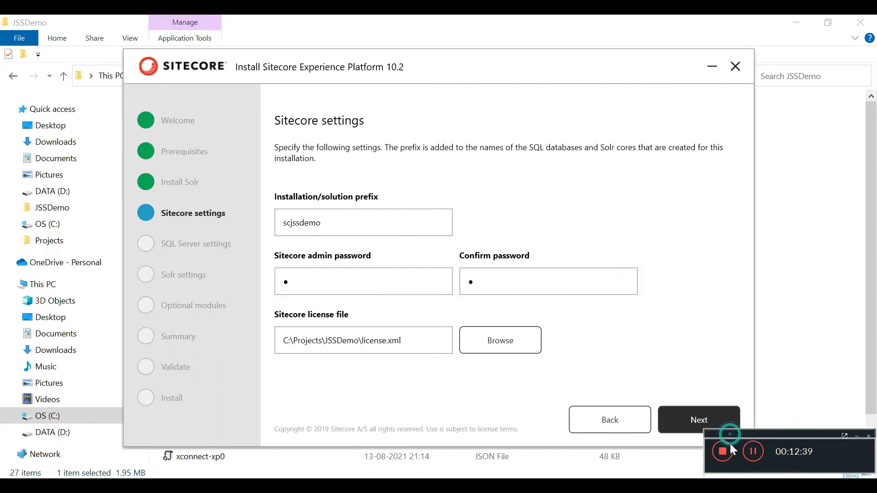
{"action": "left_click", "coordinate": [696, 416]}
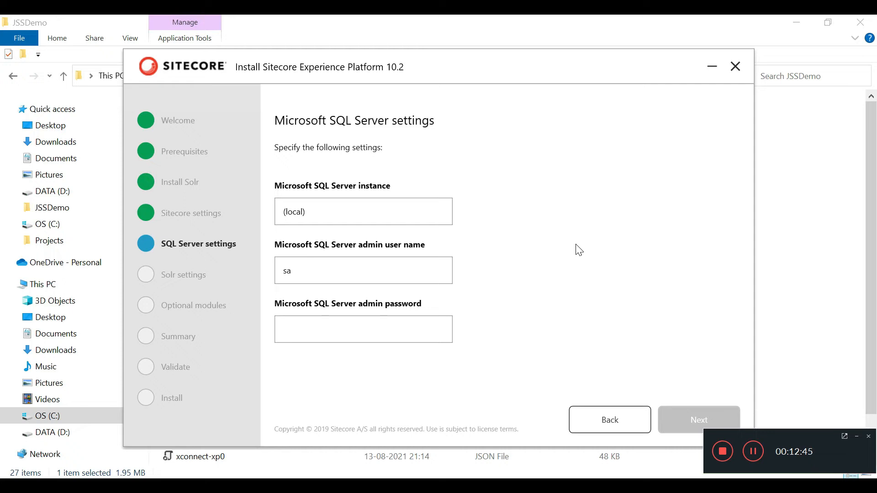
{"action": "left_click", "coordinate": [364, 329]}
Step: Enter the SQL Server admin password and move on to the Solr settings
{"action": "type", "text": "•••••"}
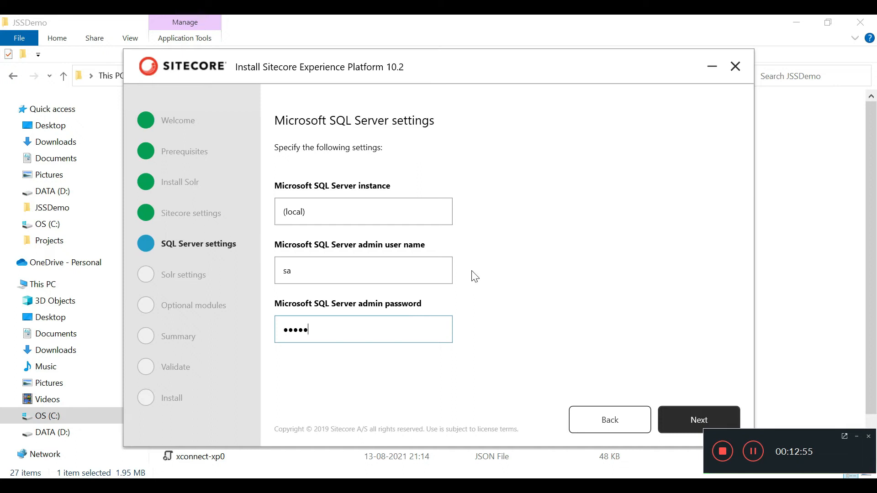
{"action": "left_click", "coordinate": [694, 421]}
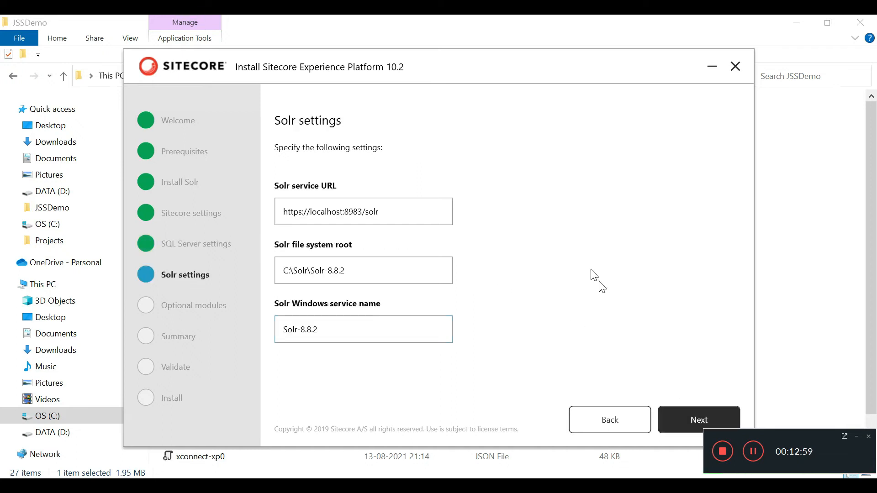
{"action": "left_click", "coordinate": [391, 219]}
Step: Change the Solr service URL port from 8983 to 8888
{"action": "key", "text": "BackSpace"}
{"action": "key", "text": "BackSpace"}
{"action": "key", "text": "BackSpace"}
{"action": "type", "text": "888"}
{"action": "left_click", "coordinate": [75, 439]}
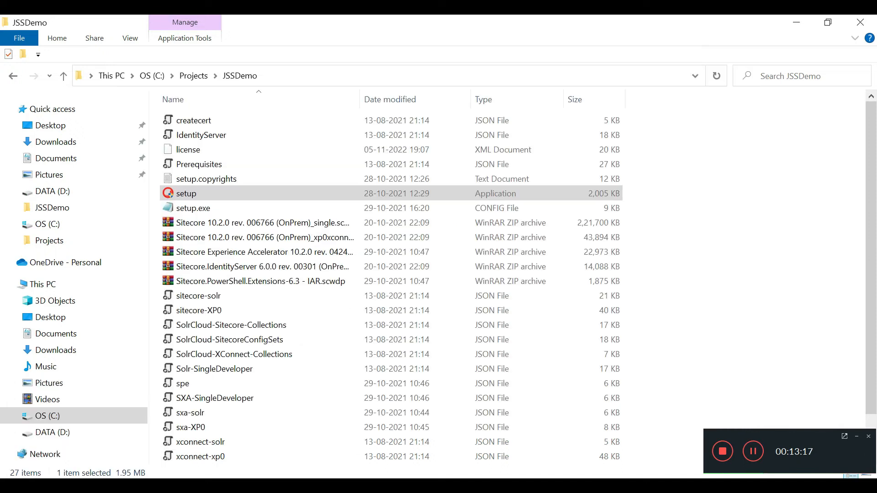
Step: Browse File Explorer to C:\Projects\solr-8.8.2 and copy its folder path
{"action": "left_click", "coordinate": [51, 224]}
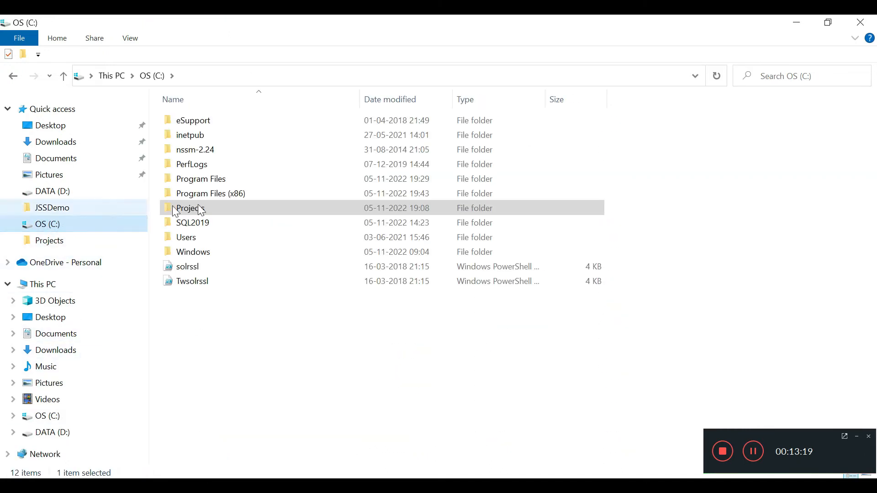
{"action": "double_click", "coordinate": [219, 208]}
{"action": "double_click", "coordinate": [204, 145]}
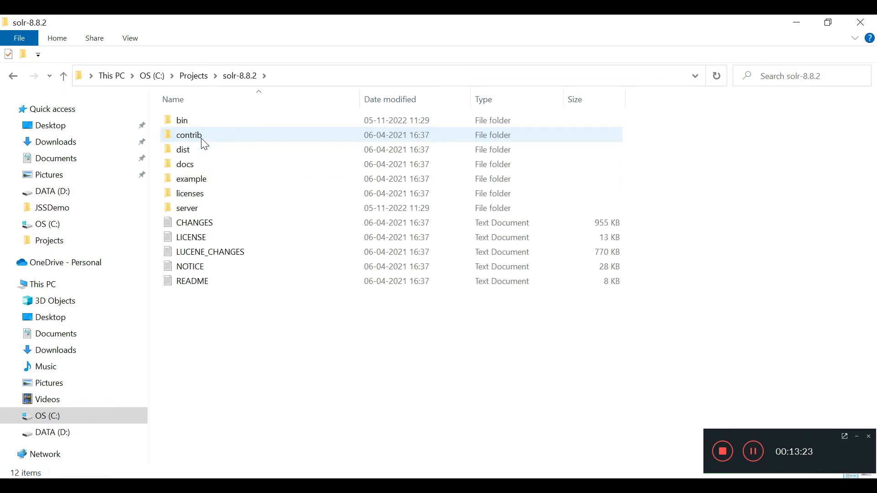
{"action": "left_click", "coordinate": [288, 76]}
{"action": "key", "text": "ctrl+c"}
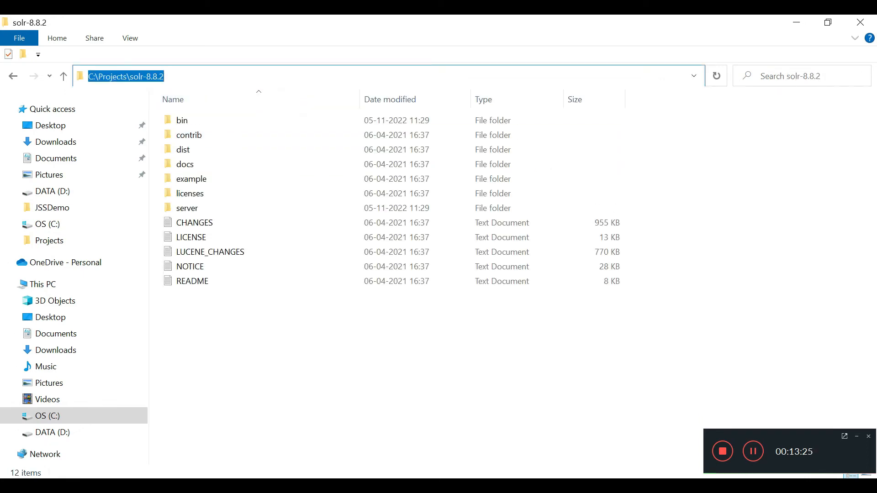
{"action": "left_click", "coordinate": [797, 21]}
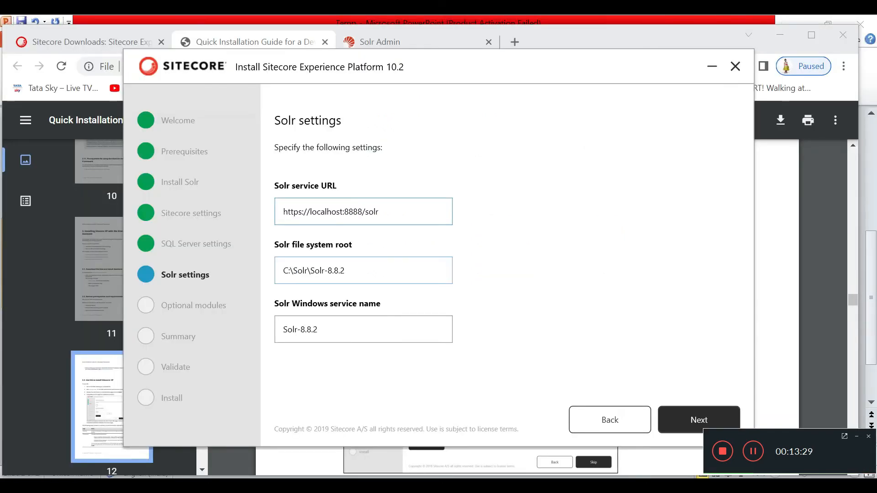
Step: Replace the Solr file system root with C:\Projects\solr-8.8.2
{"action": "left_click", "coordinate": [380, 270]}
{"action": "left_click_drag", "start_coordinate": [346, 270], "coordinate": [276, 267]}
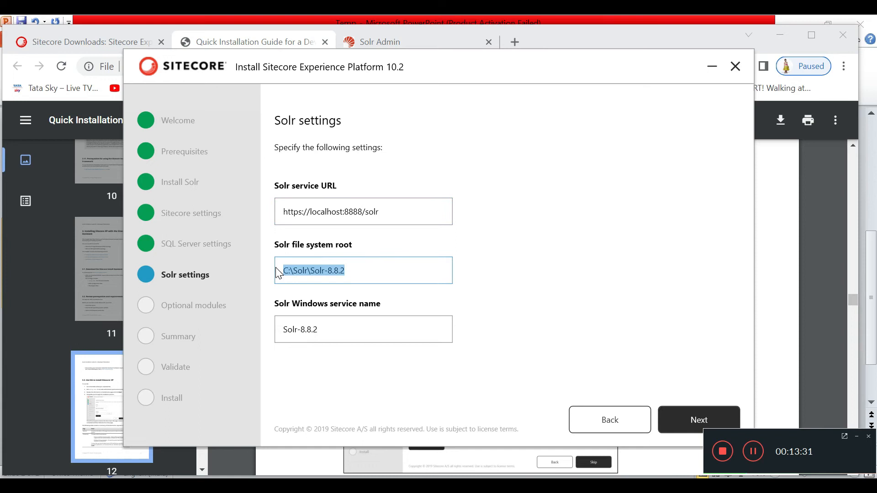
{"action": "key", "text": "ctrl+v"}
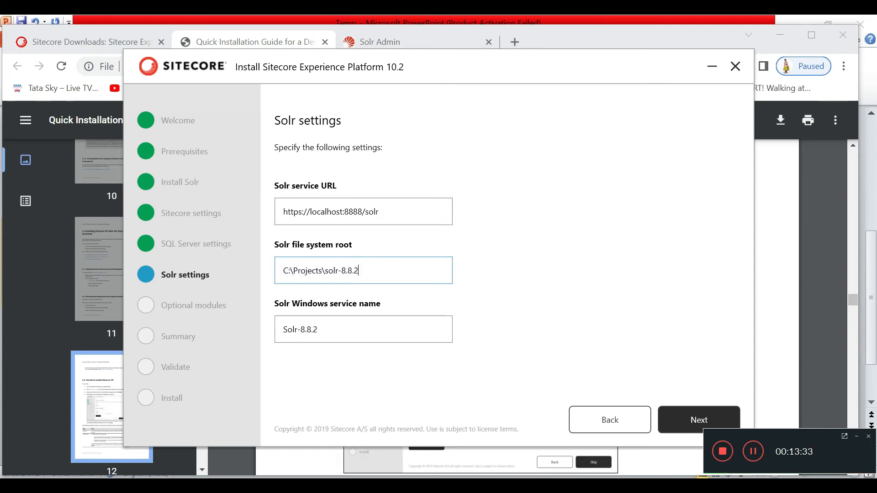
Step: Set the Solr Windows service name to solrJSSDemo, checking it against the Services list
{"action": "left_click", "coordinate": [372, 486]}
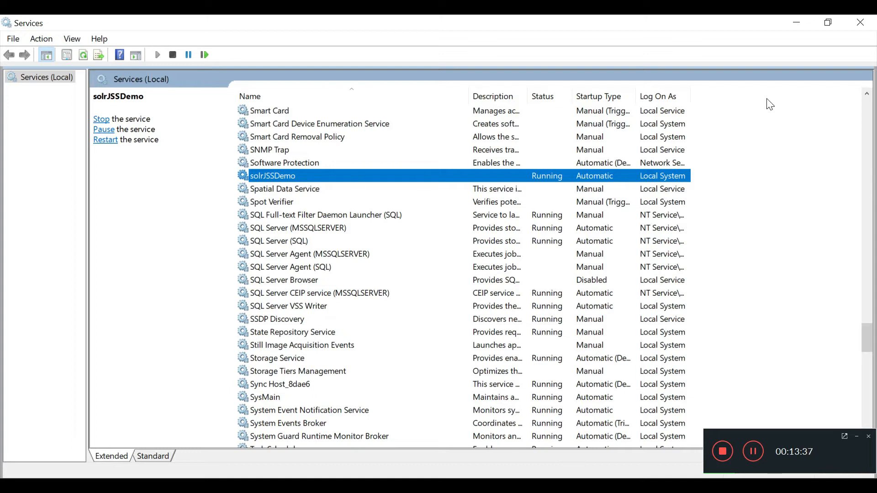
{"action": "left_click", "coordinate": [796, 22]}
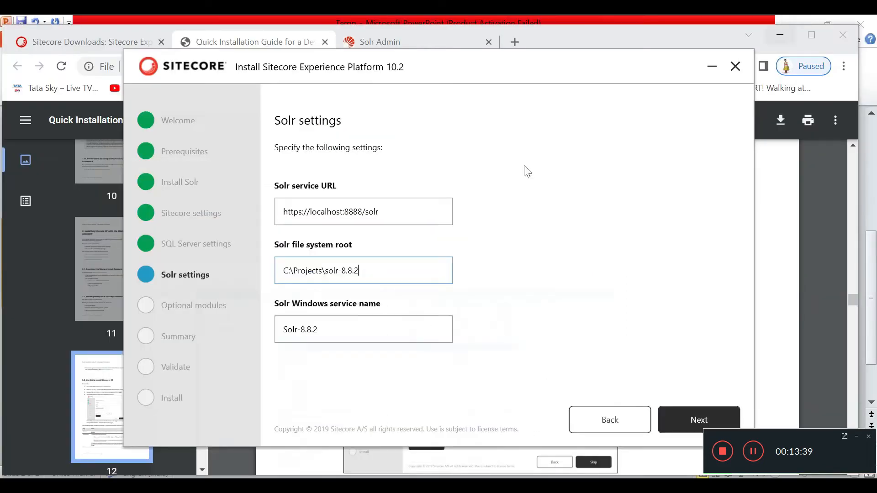
{"action": "triple_click", "coordinate": [281, 323]}
{"action": "type", "text": "solrJSSDemo"}
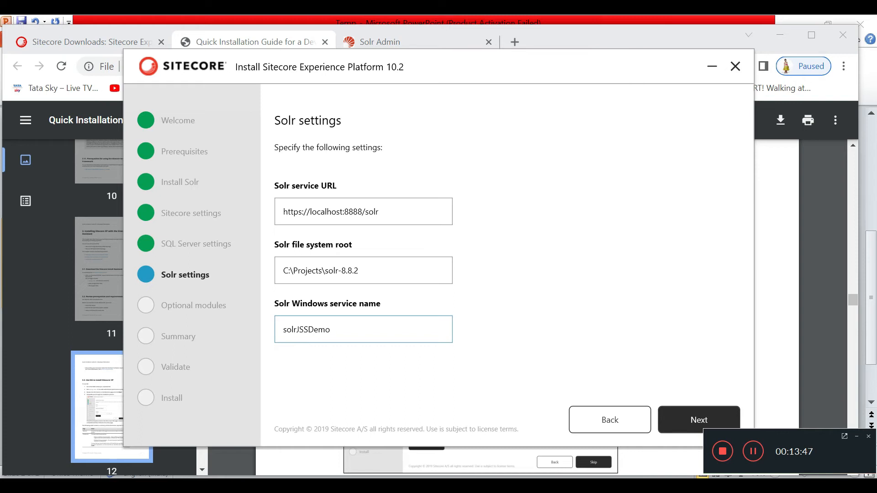
{"action": "key", "text": "alt+Tab"}
{"action": "key", "text": "alt+Tab"}
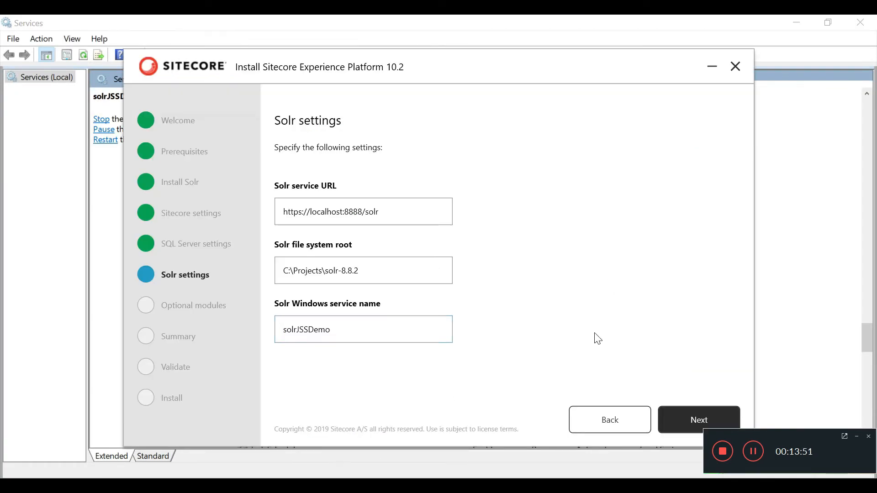
{"action": "left_click", "coordinate": [701, 419]}
{"action": "left_click", "coordinate": [185, 485]}
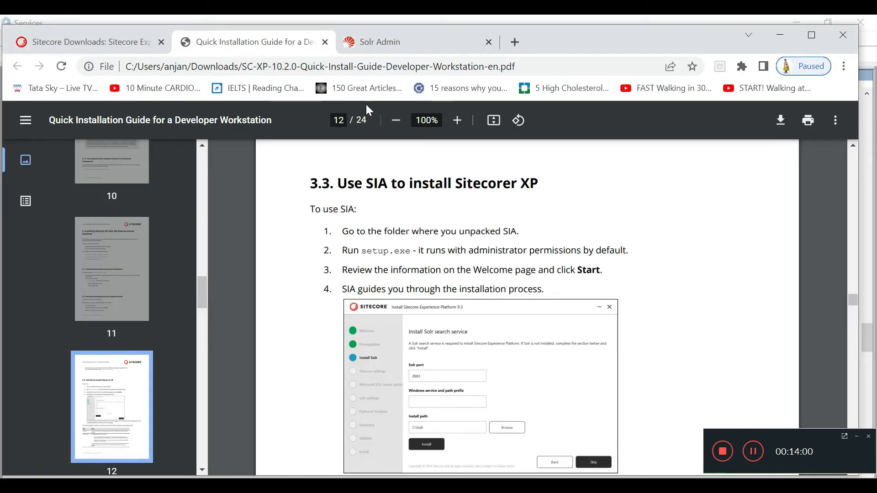
{"action": "left_click", "coordinate": [379, 42]}
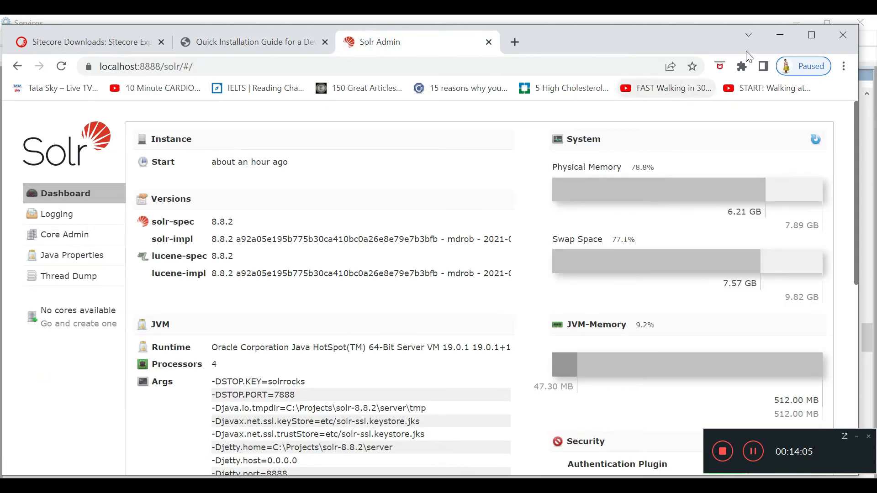
{"action": "left_click", "coordinate": [782, 33]}
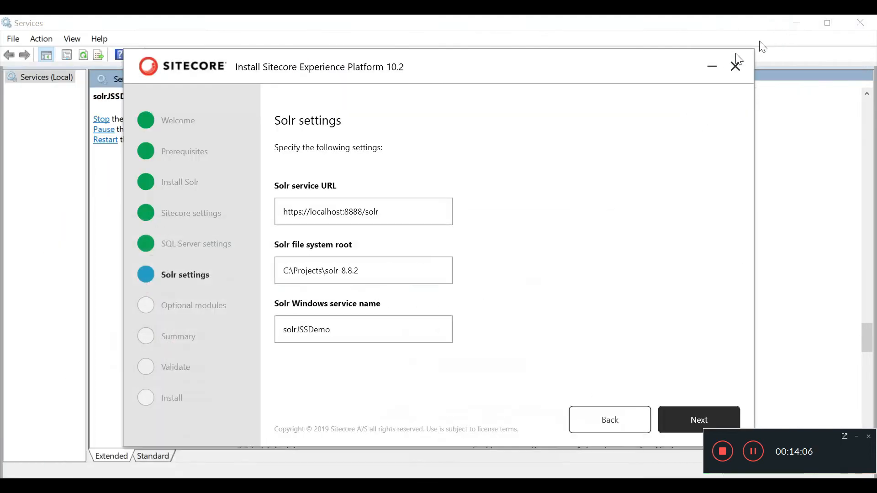
{"action": "left_click", "coordinate": [692, 418]}
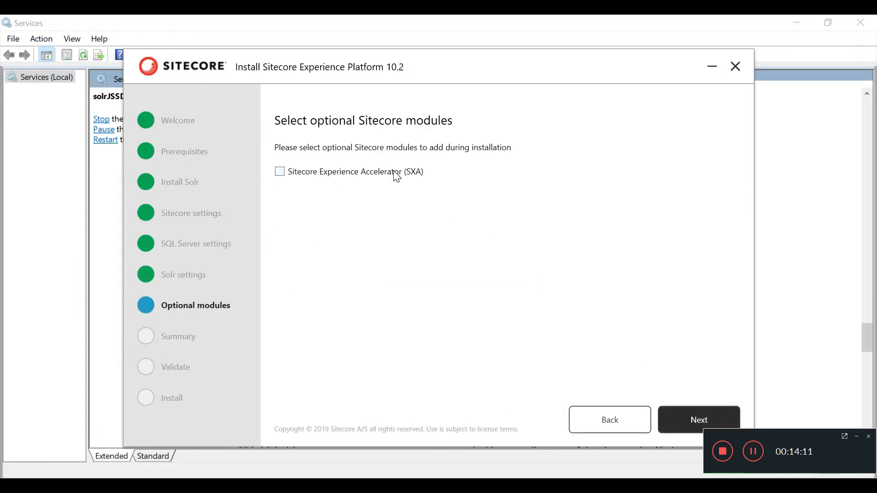
Step: Advance through Optional modules and Summary to run the requirement validation
{"action": "left_click", "coordinate": [684, 425]}
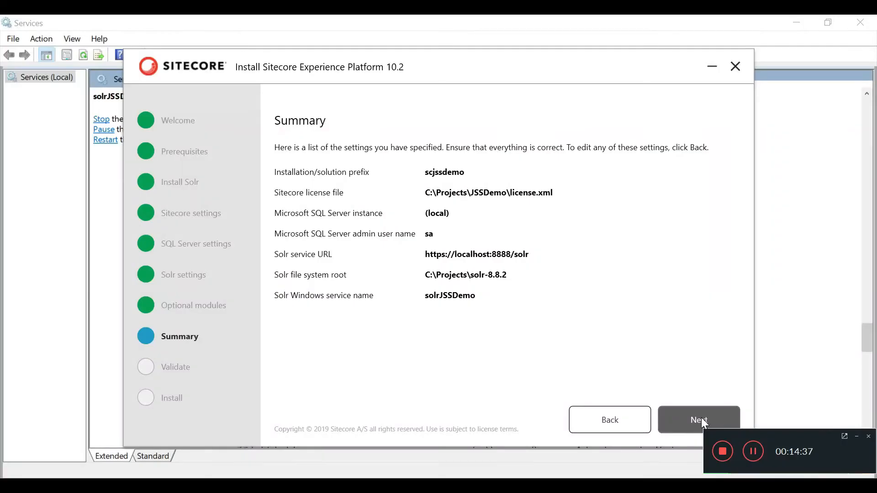
{"action": "left_click", "coordinate": [701, 418]}
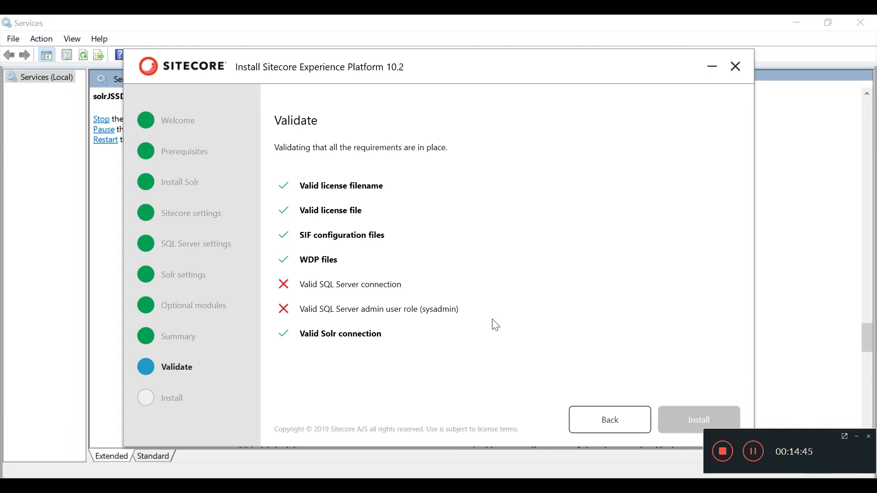
Step: Switch the SQL Server instance to LAPTOP-BRR3EMM7\SQL and re-run validation
{"action": "left_click", "coordinate": [581, 426]}
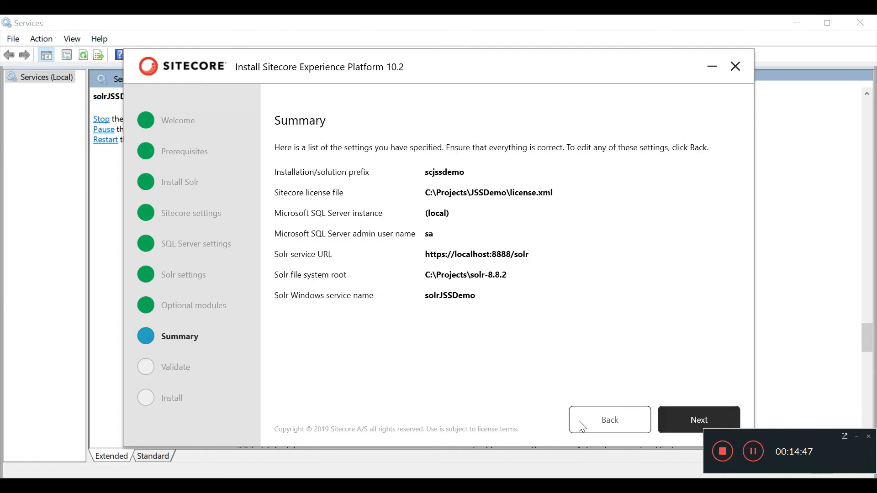
{"action": "left_click", "coordinate": [581, 426]}
{"action": "left_click", "coordinate": [581, 425]}
{"action": "left_click", "coordinate": [581, 426]}
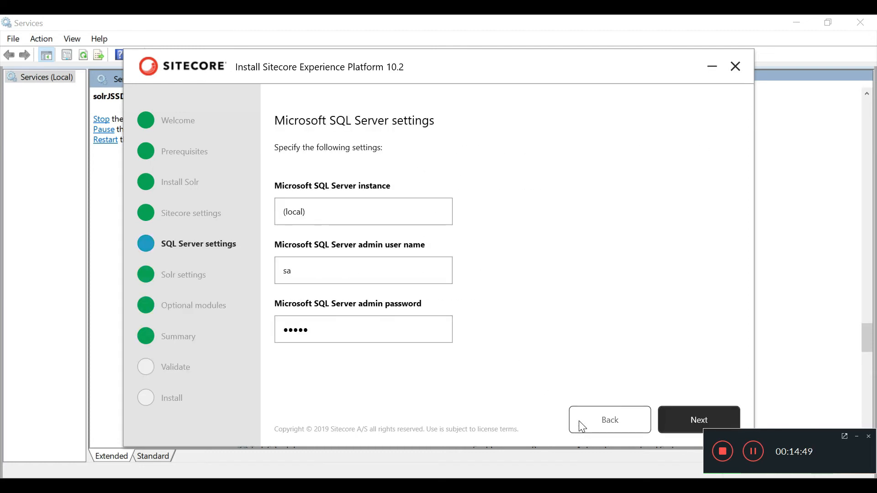
{"action": "key", "text": "alt+Tab"}
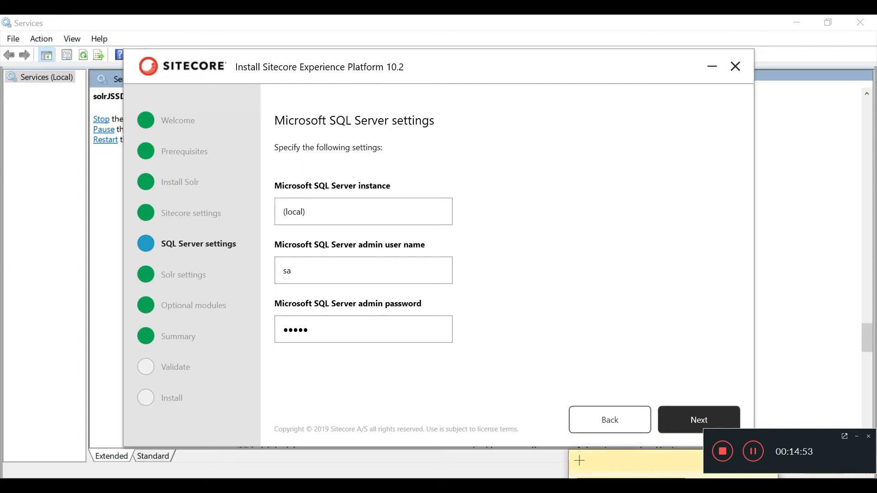
{"action": "left_click", "coordinate": [259, 226]}
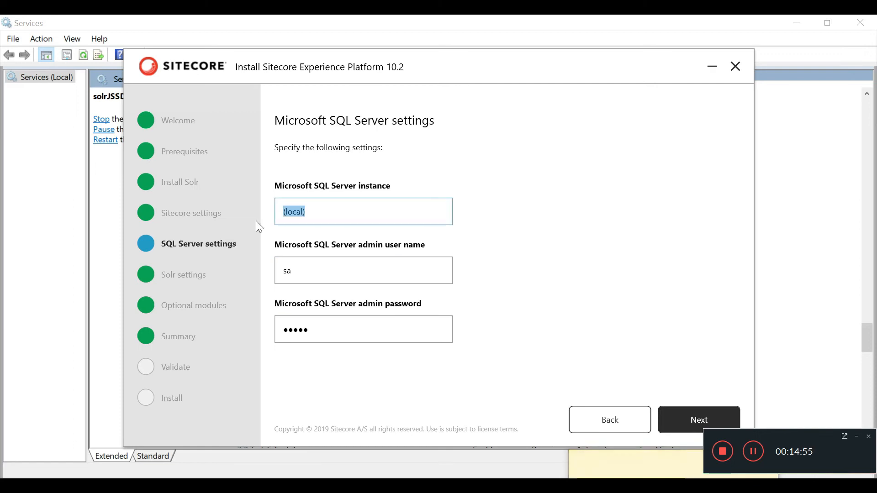
{"action": "type", "text": "LAPTOP-8RR3EMM7SQL"}
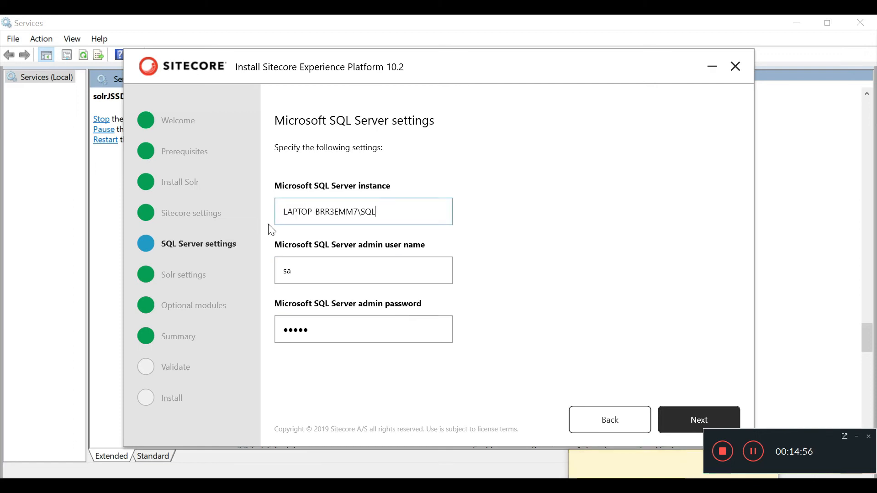
{"action": "left_click", "coordinate": [701, 419]}
{"action": "left_click", "coordinate": [692, 420]}
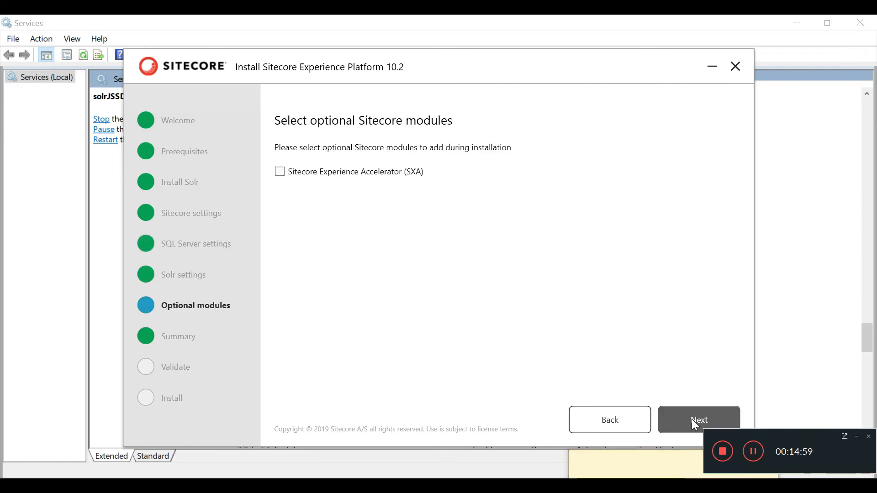
{"action": "left_click", "coordinate": [693, 420]}
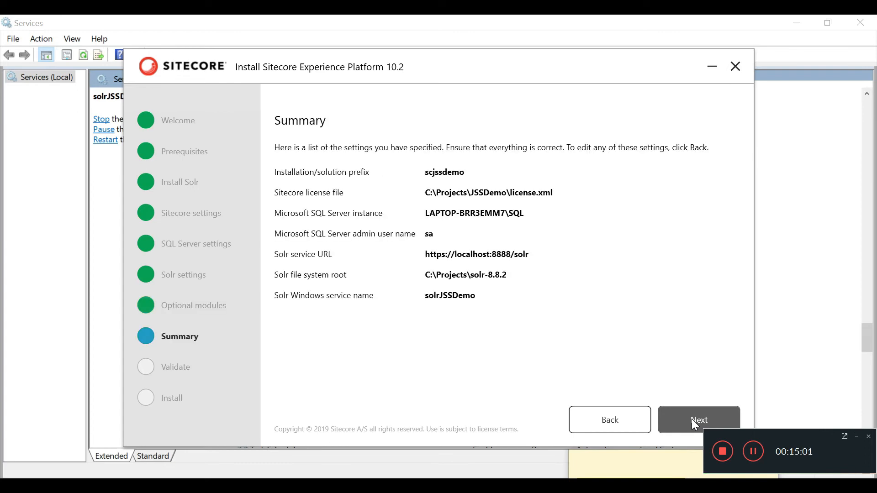
{"action": "left_click", "coordinate": [692, 420]}
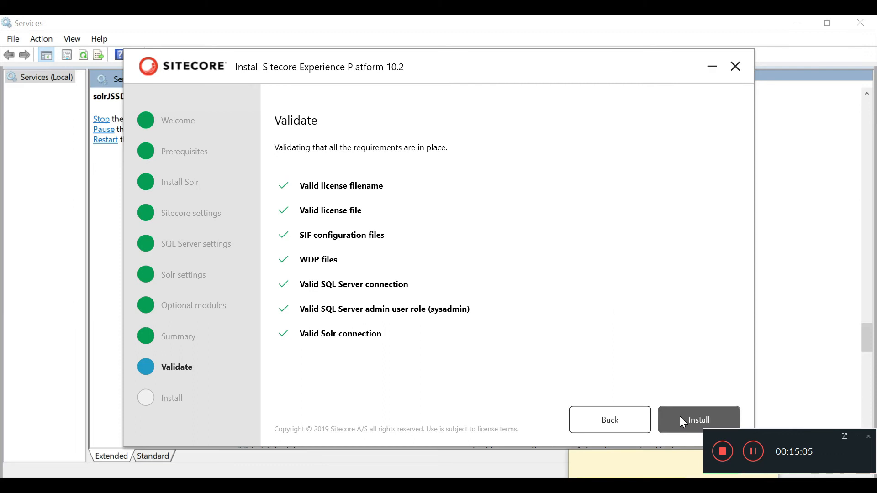
Step: Start the Sitecore installation and expand its status details showing the collation and containment errors
{"action": "left_click", "coordinate": [679, 414]}
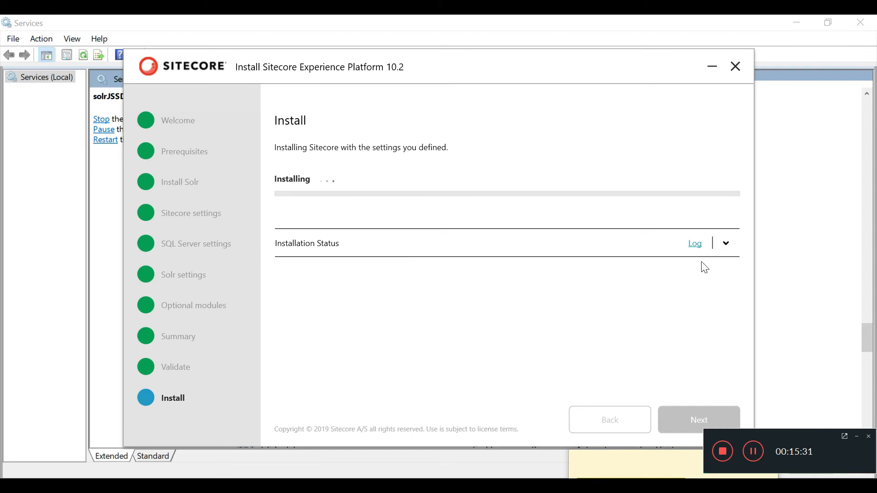
{"action": "left_click", "coordinate": [724, 246]}
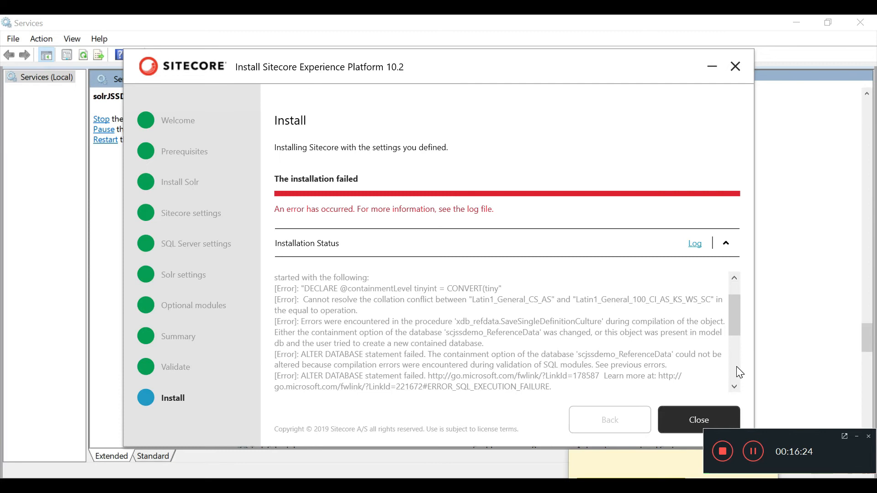
{"action": "left_click", "coordinate": [756, 453]}
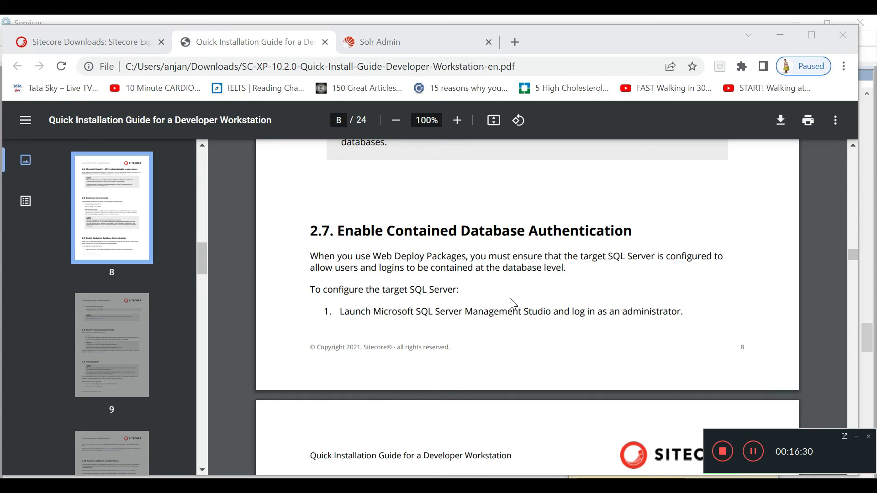
Step: Scroll the guide to section 2.7, Enable Contained Database Authentication, and switch to SQL Server Management Studio
{"action": "scroll", "coordinate": [513, 304], "scroll_direction": "down", "scroll_amount": 2}
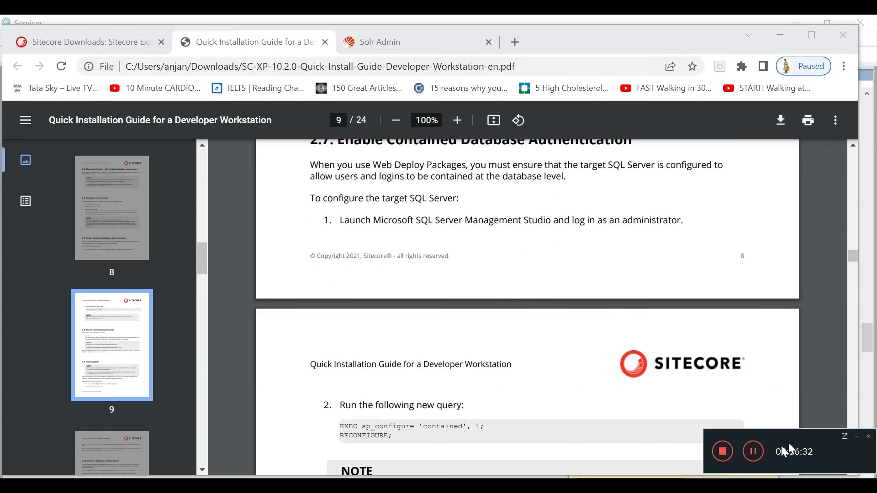
{"action": "left_click", "coordinate": [753, 452]}
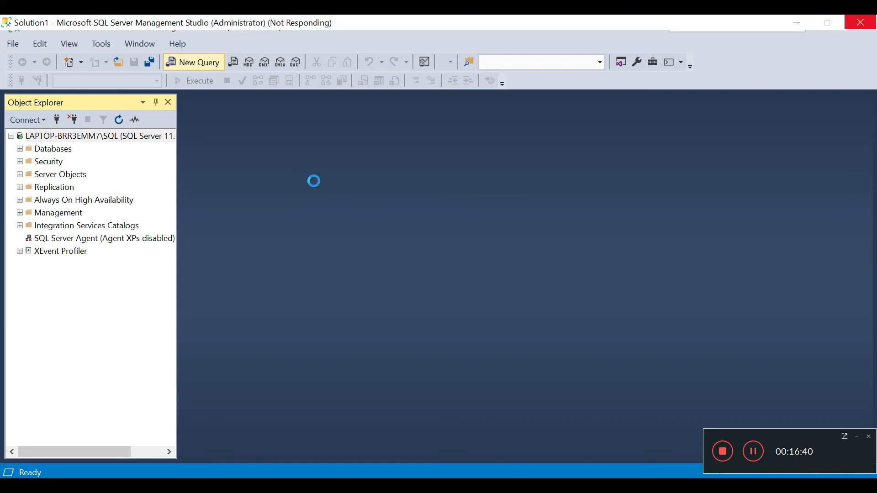
Step: Paste the guide's sp_configure contained database authentication query into SSMS and execute it
{"action": "left_click_drag", "start_coordinate": [406, 436], "coordinate": [340, 427]}
{"action": "key", "text": "ctrl+c"}
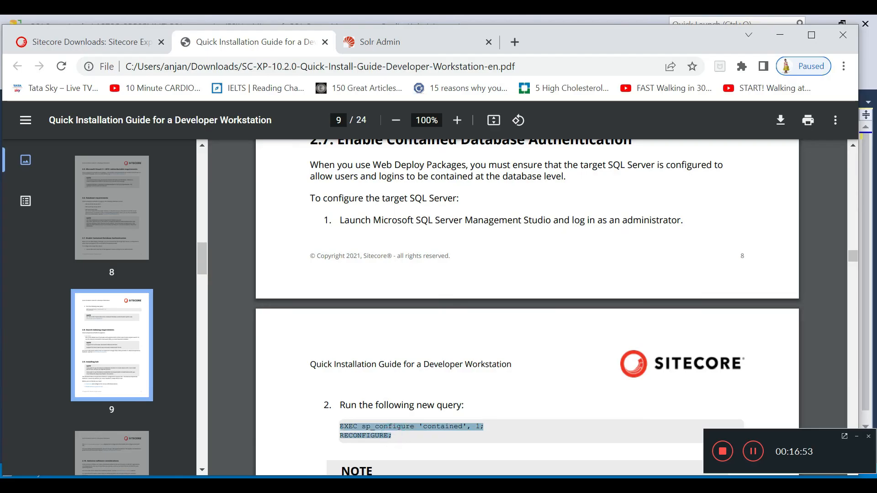
{"action": "left_click", "coordinate": [780, 35]}
{"action": "key", "text": "ctrl+v"}
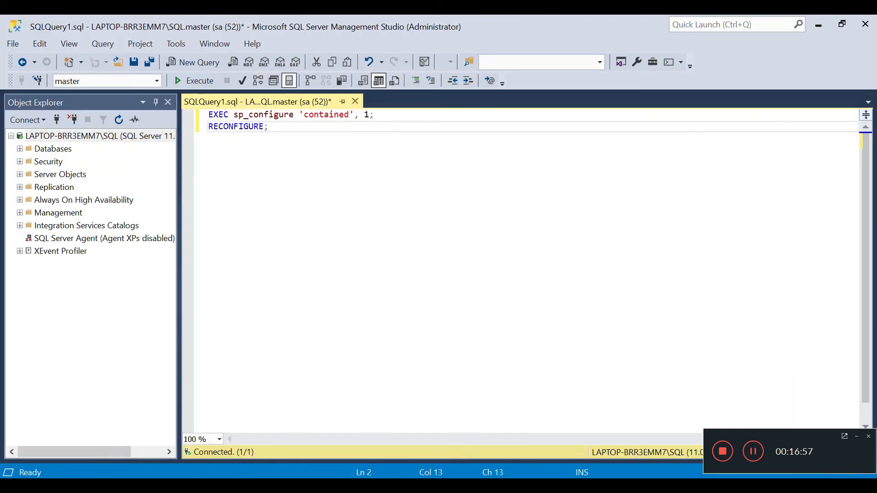
{"action": "left_click", "coordinate": [195, 82]}
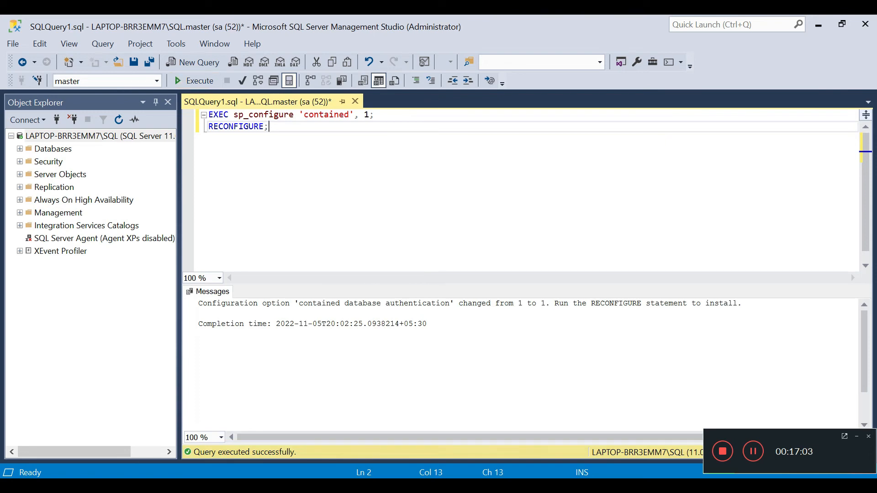
Step: Close the failed Sitecore installer and return File Explorer to C:\Projects
{"action": "left_click", "coordinate": [368, 487]}
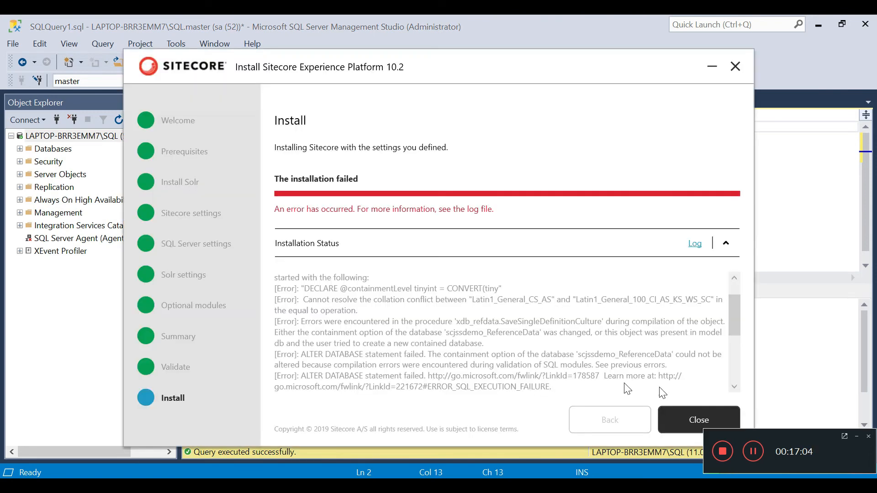
{"action": "left_click", "coordinate": [698, 420]}
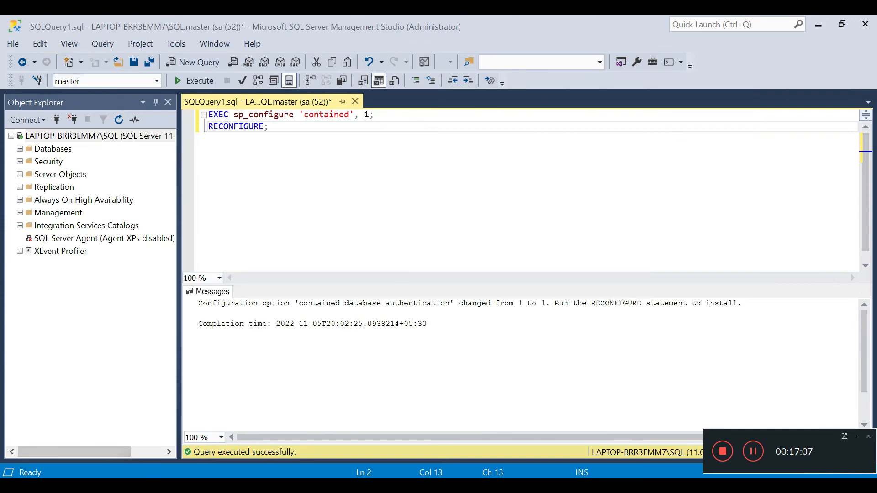
{"action": "left_click", "coordinate": [130, 487]}
{"action": "left_click", "coordinate": [195, 77]}
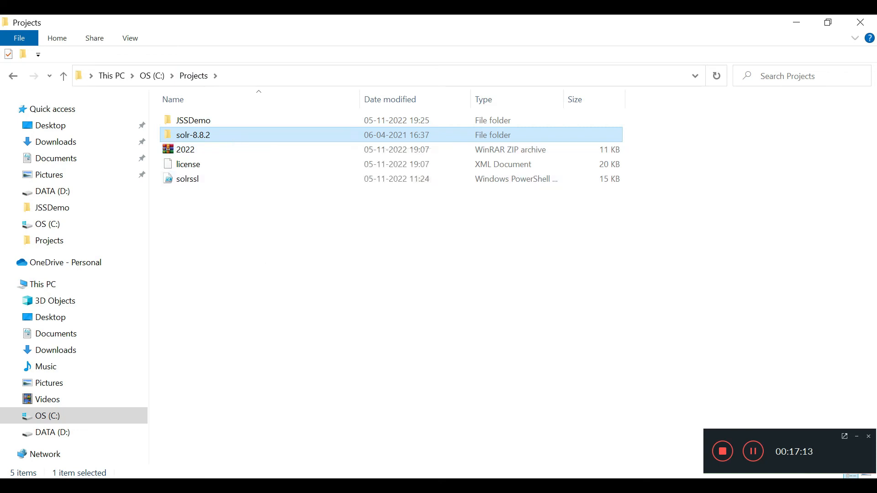
Step: Check the server's database list in SSMS, then run C:\Projects\JSSDemo's setup as administrator
{"action": "left_click", "coordinate": [340, 487]}
{"action": "left_click", "coordinate": [20, 149]}
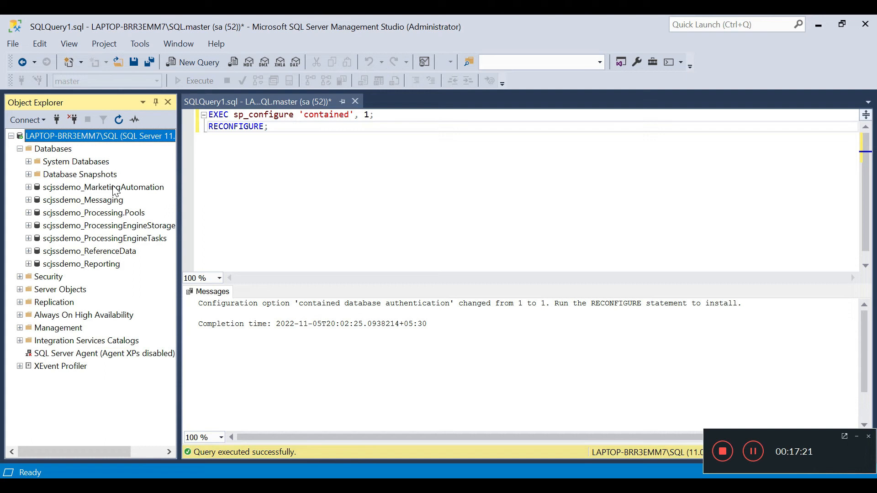
{"action": "key", "text": "alt+Tab"}
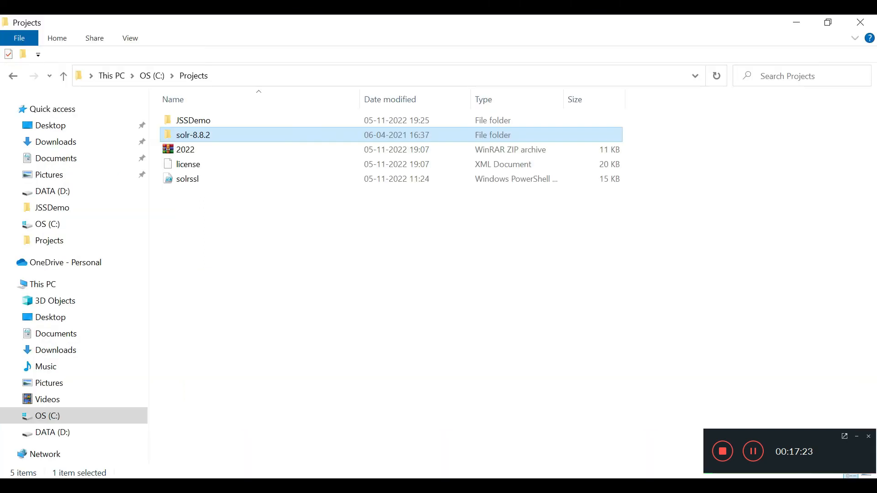
{"action": "double_click", "coordinate": [220, 120]}
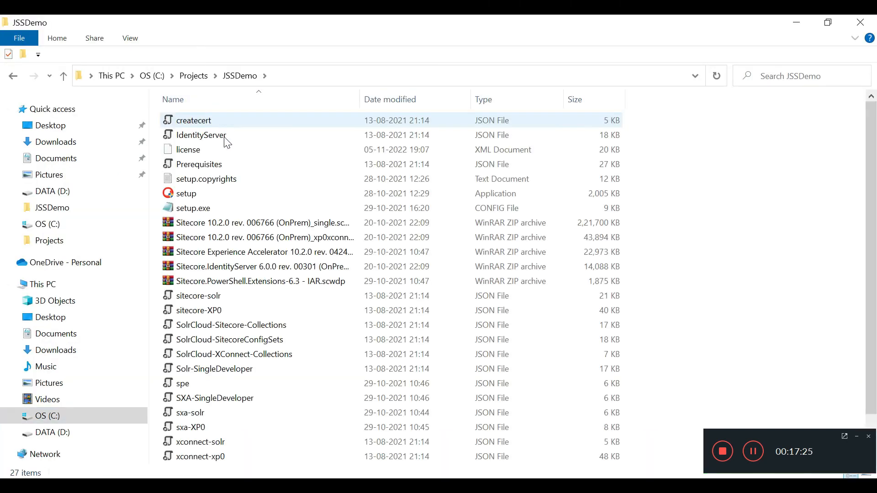
{"action": "double_click", "coordinate": [226, 193]}
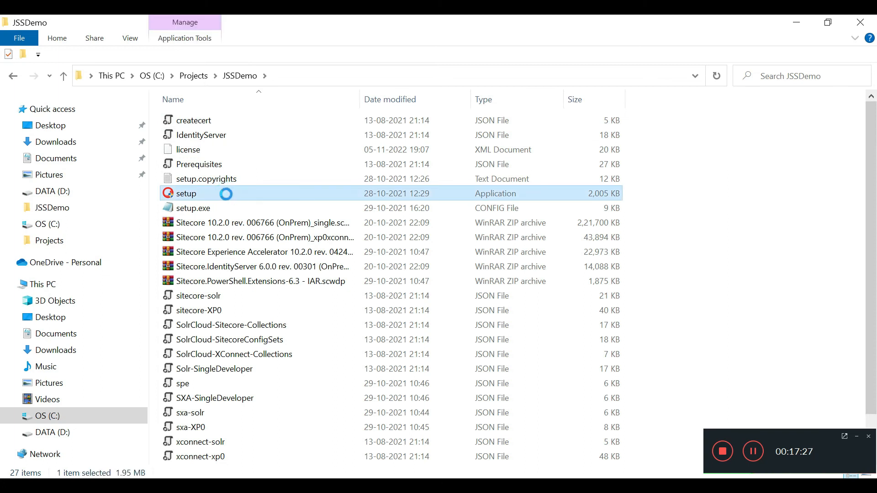
{"action": "right_click", "coordinate": [226, 194]}
{"action": "left_click", "coordinate": [271, 155]}
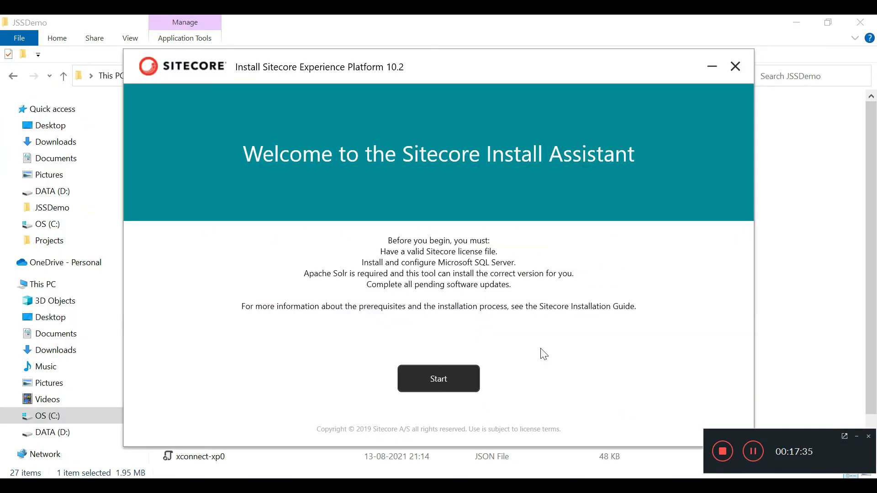
Step: Start the install wizard, skip the Prerequisites and Install Solr pages, and return to SSMS
{"action": "left_click", "coordinate": [463, 380]}
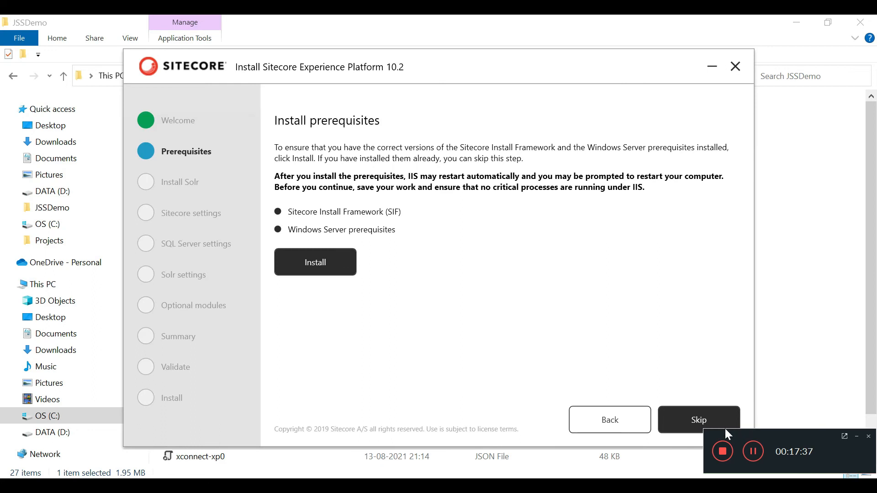
{"action": "left_click", "coordinate": [695, 423]}
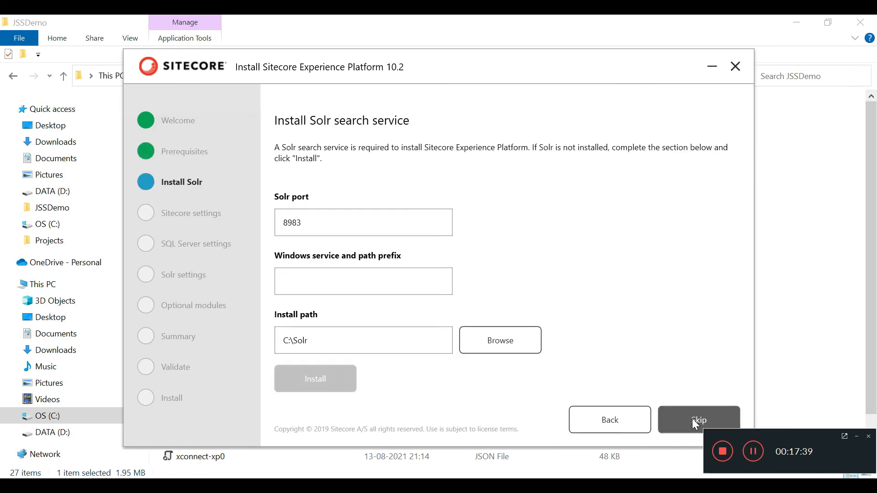
{"action": "left_click", "coordinate": [699, 431]}
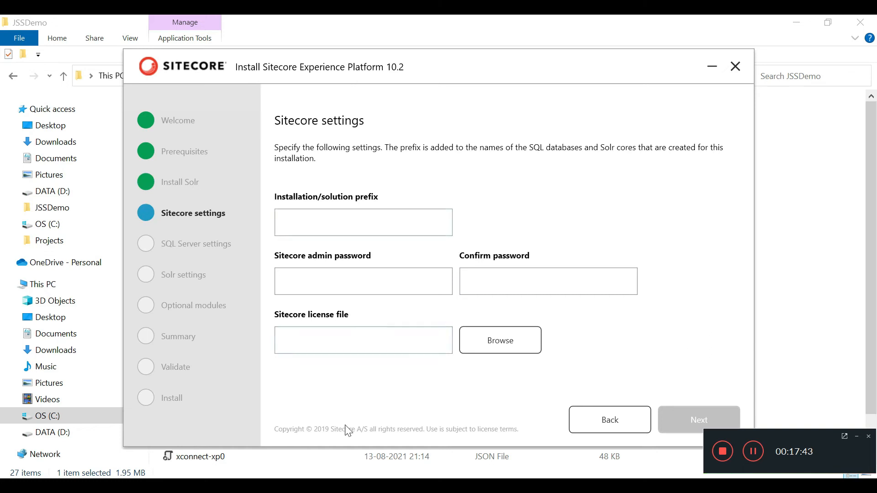
{"action": "left_click", "coordinate": [340, 486]}
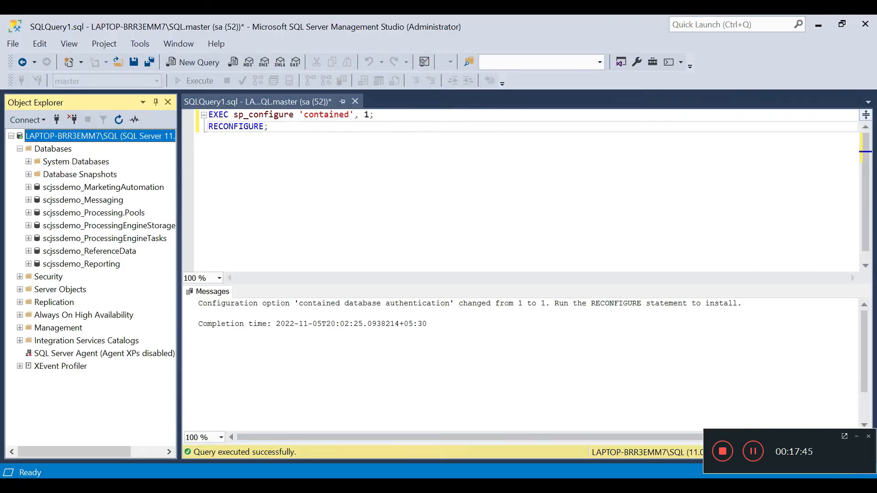
Step: Delete scjssdemo MarketingAutomation, Messaging, Processing.Pools, ProcessingEngineStorage, ProcessingEngineTasks and ReferenceData databases
{"action": "left_click", "coordinate": [123, 188]}
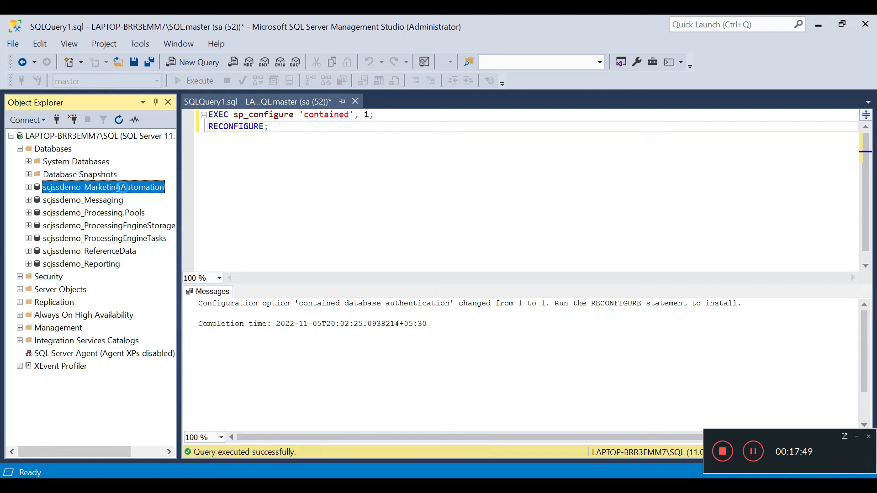
{"action": "key", "text": "Delete"}
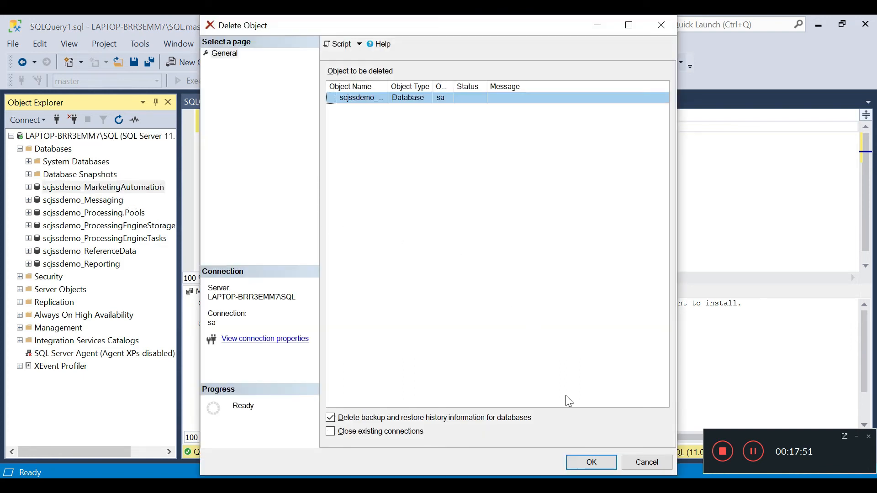
{"action": "left_click", "coordinate": [592, 464]}
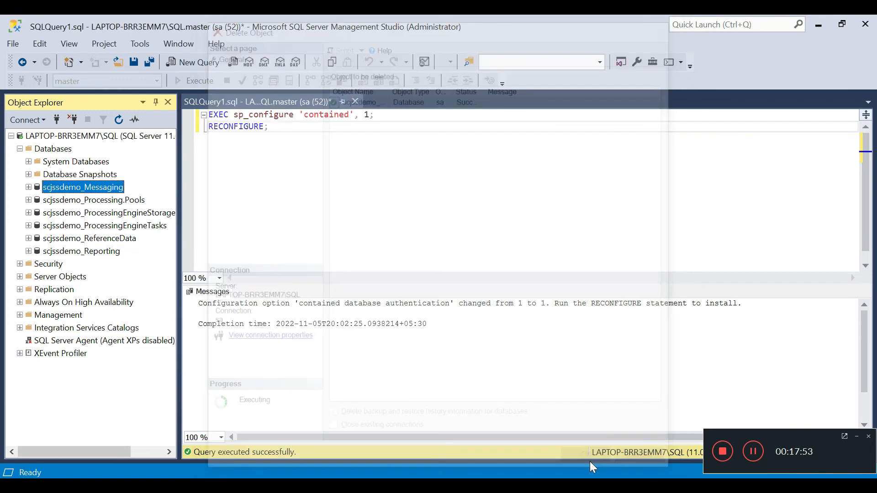
{"action": "key", "text": "Delete"}
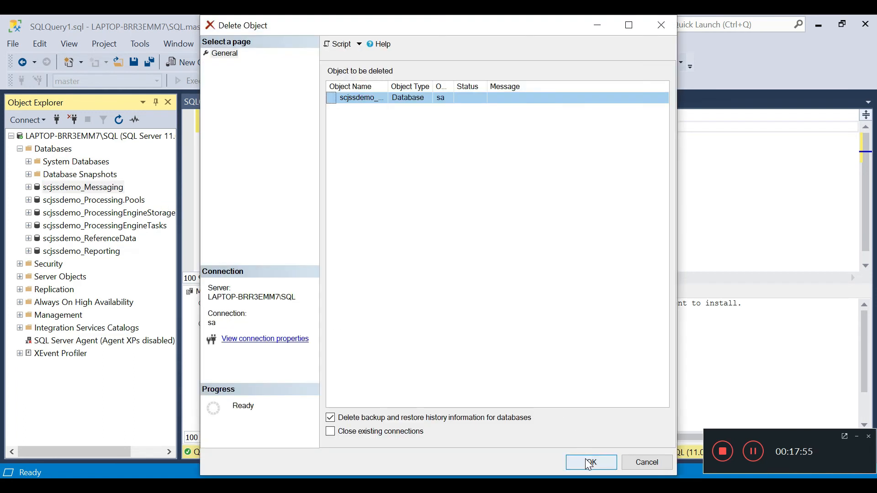
{"action": "left_click", "coordinate": [585, 459]}
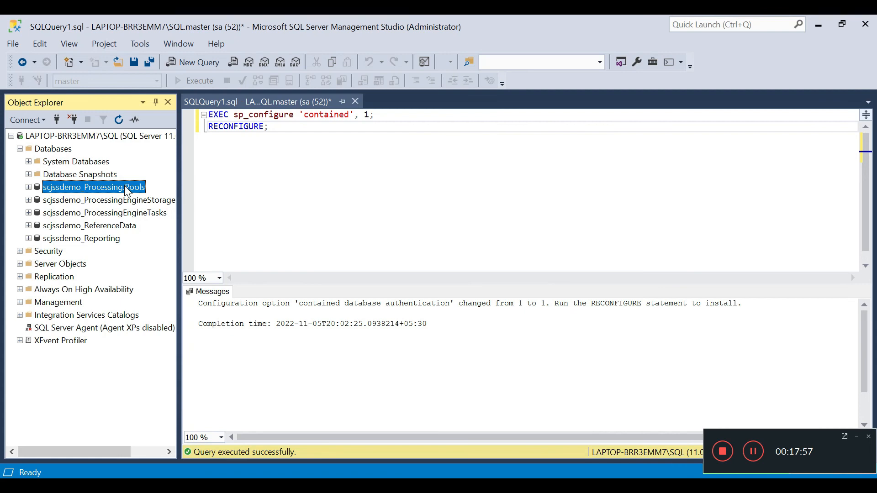
{"action": "key", "text": "Delete"}
{"action": "left_click", "coordinate": [566, 460]}
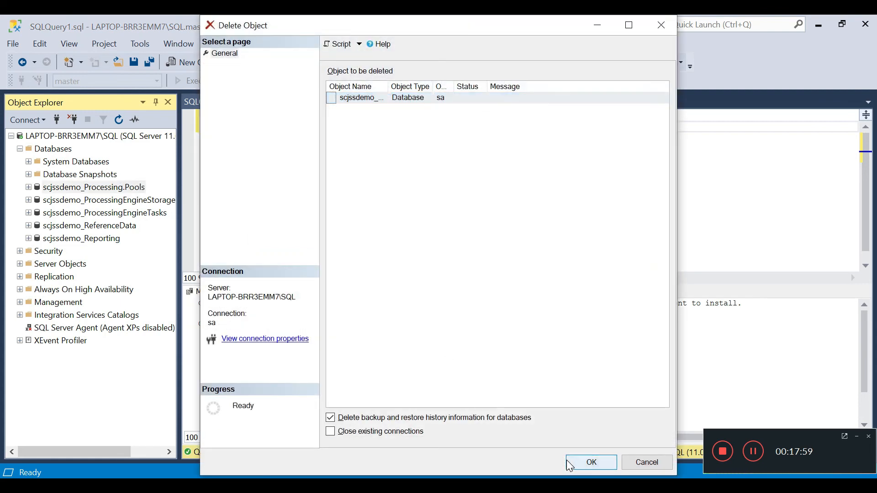
{"action": "key", "text": "Delete"}
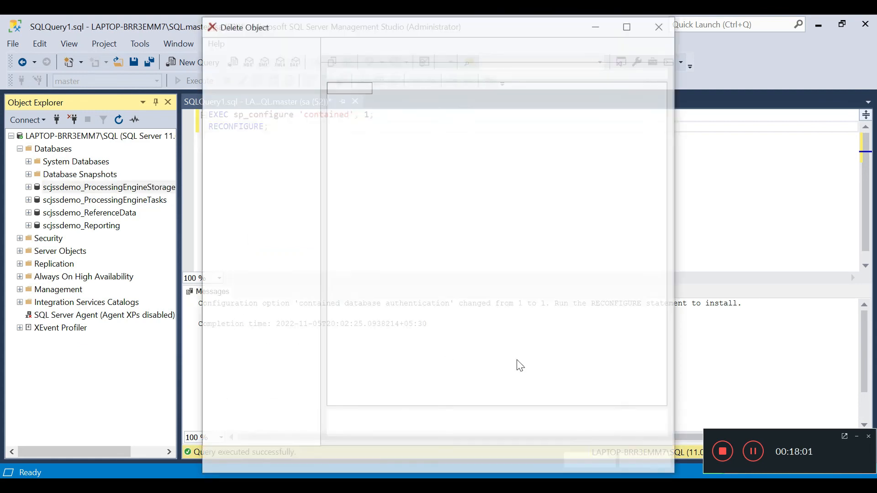
{"action": "left_click", "coordinate": [584, 459]}
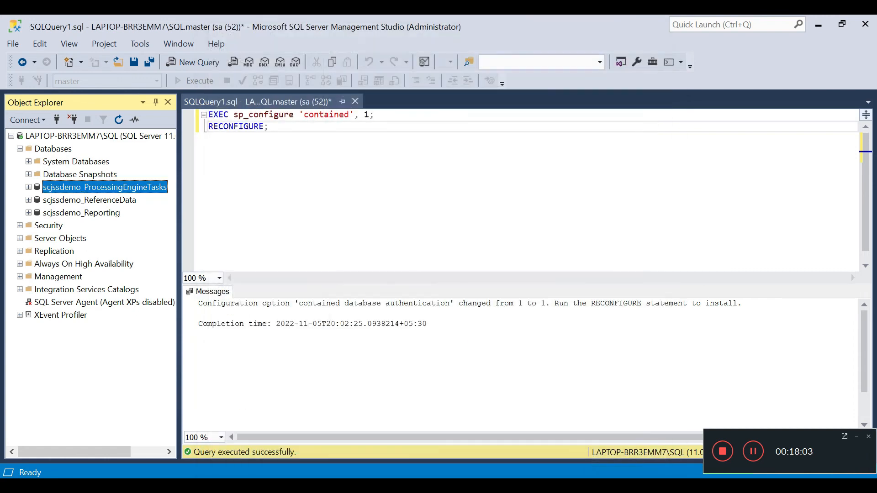
{"action": "key", "text": "Delete"}
{"action": "left_click", "coordinate": [589, 462]}
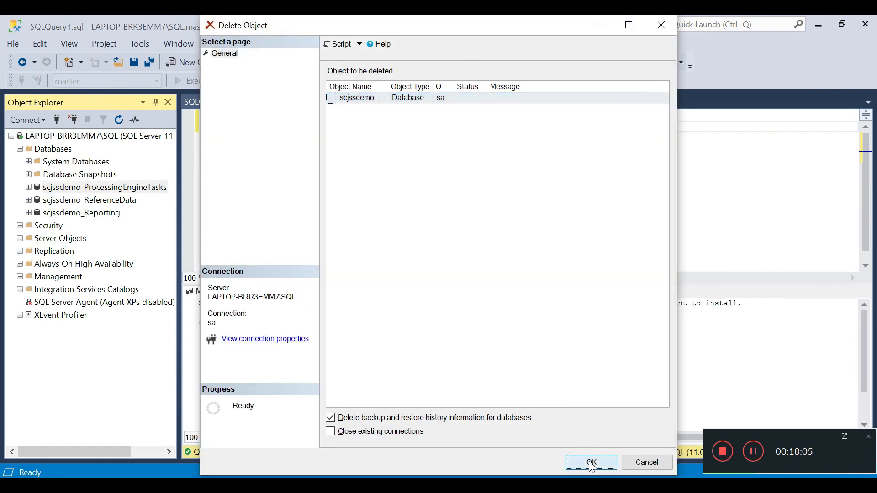
{"action": "key", "text": "Delete"}
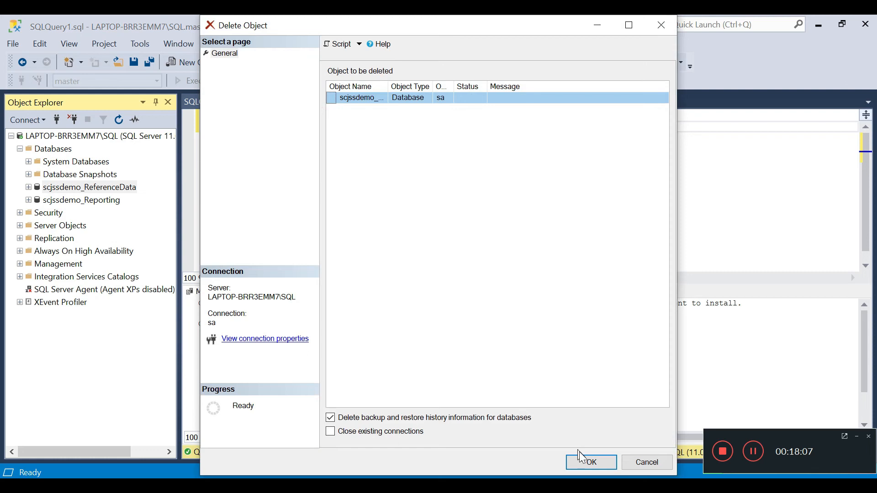
{"action": "left_click", "coordinate": [583, 459]}
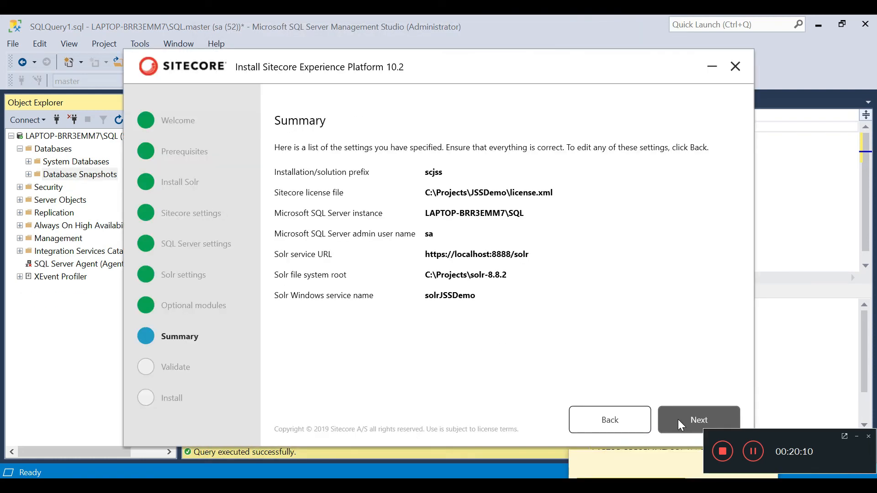
Step: Pass the Summary and Validate pages and install Sitecore XP 10.2 with prefix scjss to completion
{"action": "left_click", "coordinate": [678, 419]}
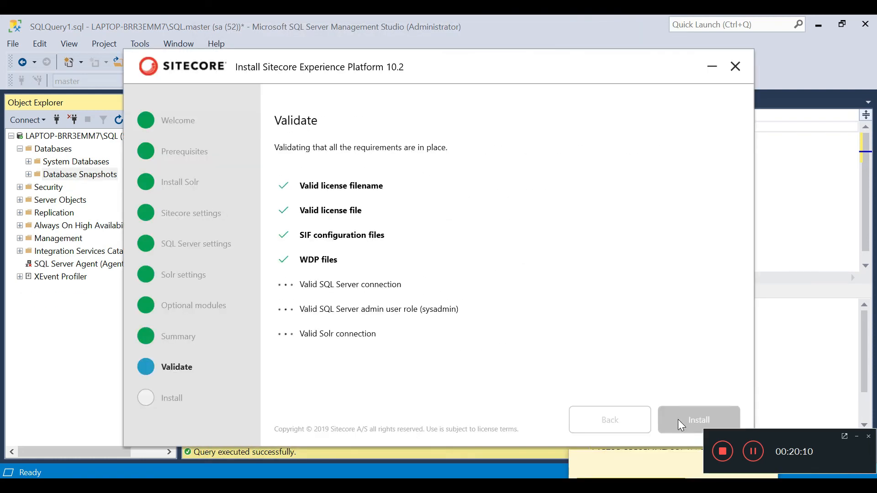
{"action": "left_click", "coordinate": [679, 424]}
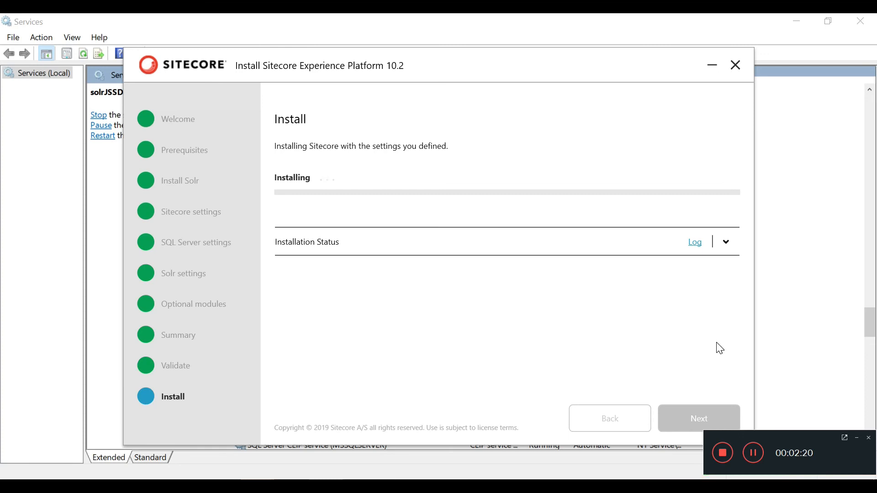
{"action": "left_click", "coordinate": [755, 454]}
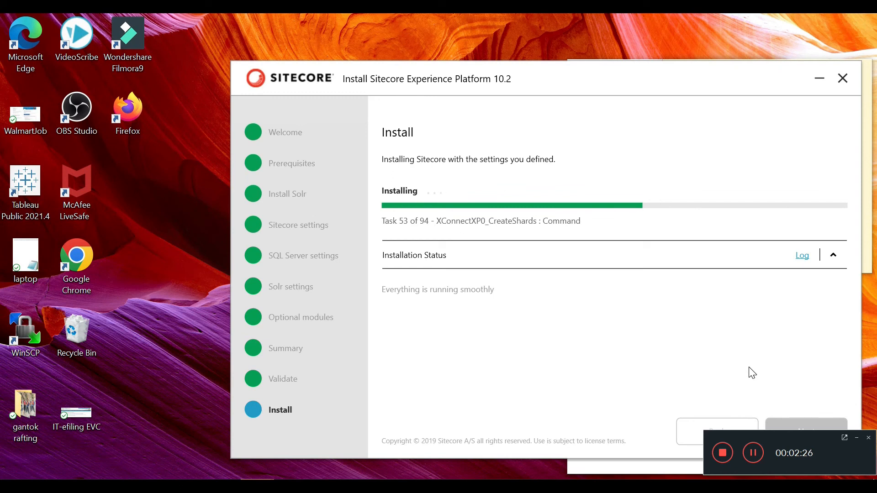
{"action": "left_click", "coordinate": [754, 455]}
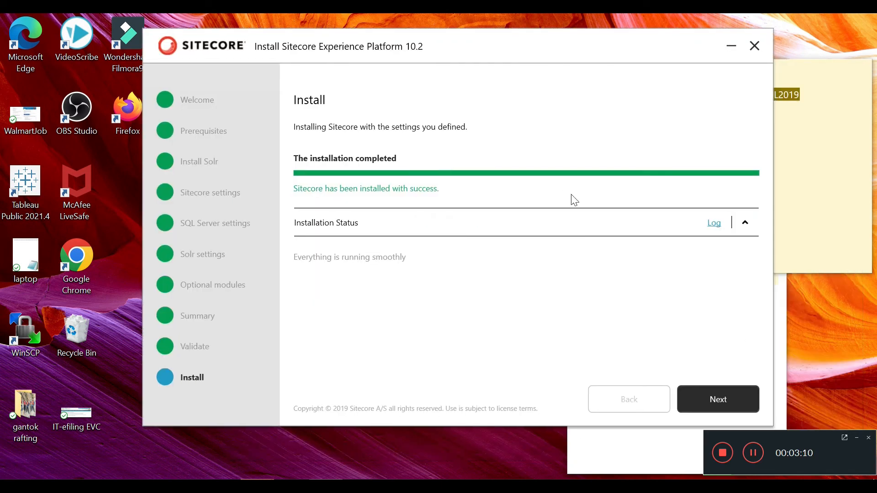
Step: Launch Sitecore, log in as admin with the admin password, and look over the Launchpad
{"action": "left_click", "coordinate": [731, 391]}
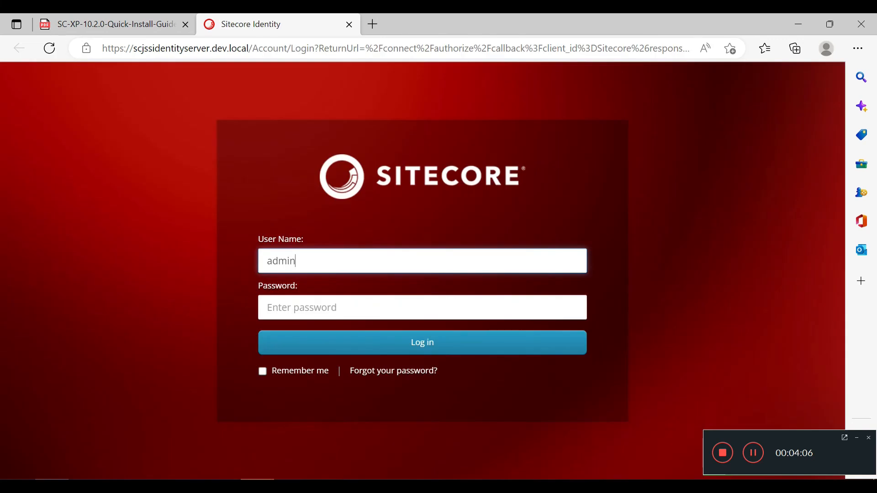
{"action": "key", "text": "Tab"}
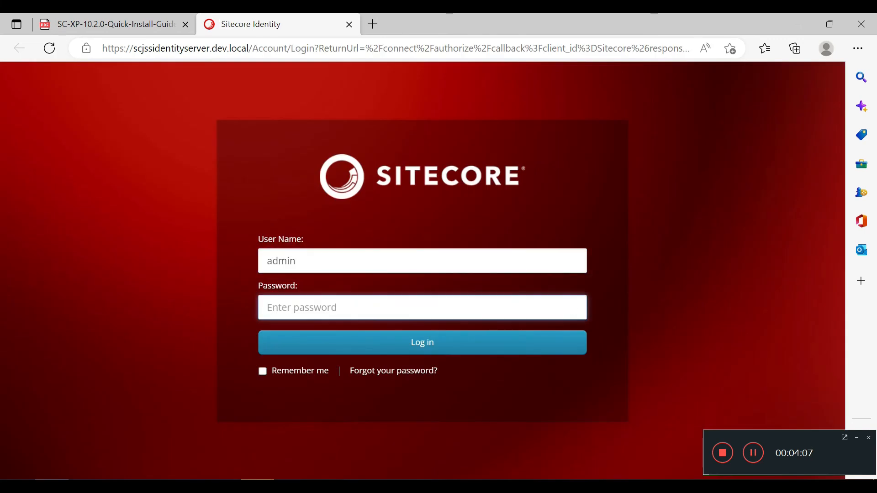
{"action": "type", "text": "b"}
{"action": "key", "text": "Return"}
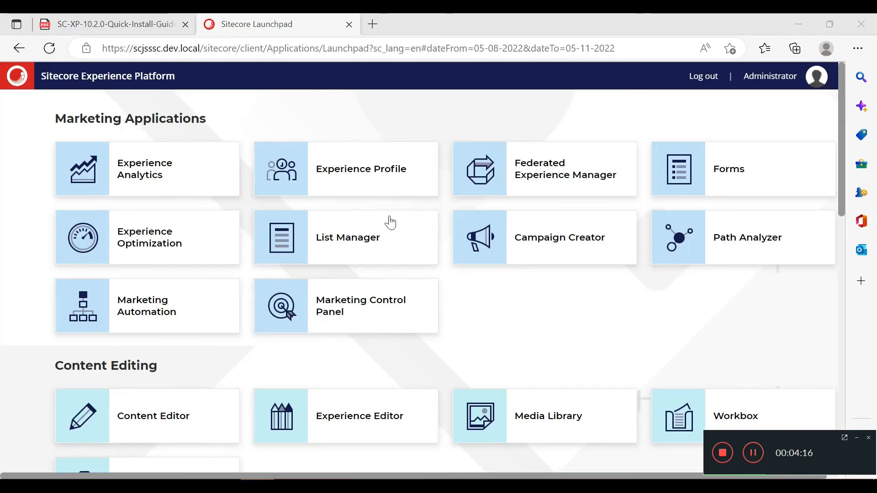
{"action": "scroll", "coordinate": [204, 398], "scroll_direction": "down", "scroll_amount": 1}
{"action": "scroll", "coordinate": [203, 398], "scroll_direction": "down", "scroll_amount": 12}
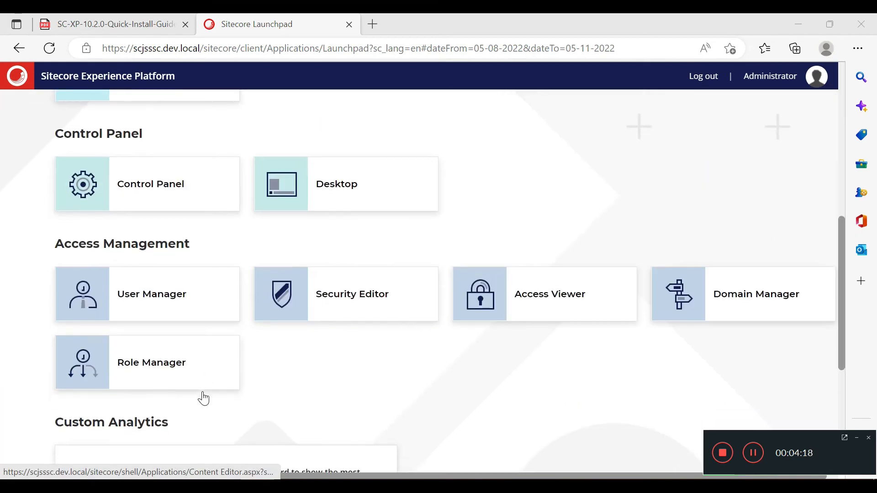
{"action": "scroll", "coordinate": [204, 399], "scroll_direction": "up", "scroll_amount": 4}
{"action": "scroll", "coordinate": [204, 398], "scroll_direction": "down", "scroll_amount": 4}
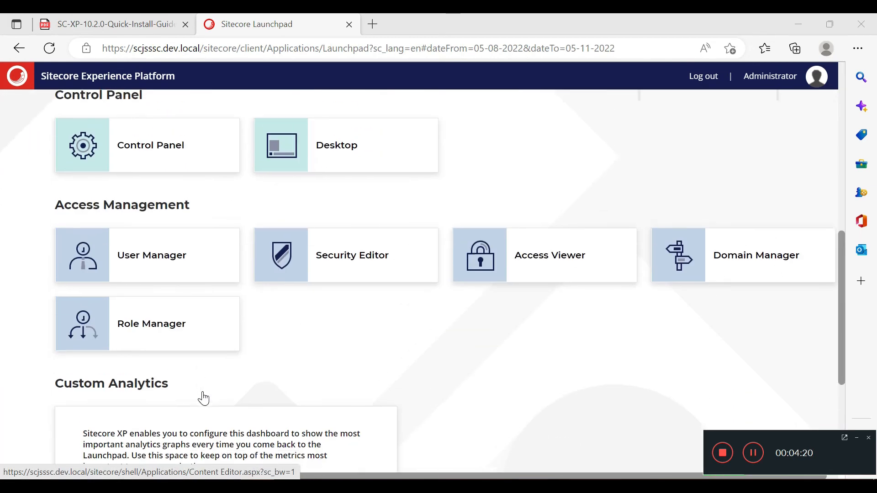
{"action": "scroll", "coordinate": [204, 398], "scroll_direction": "up", "scroll_amount": 8}
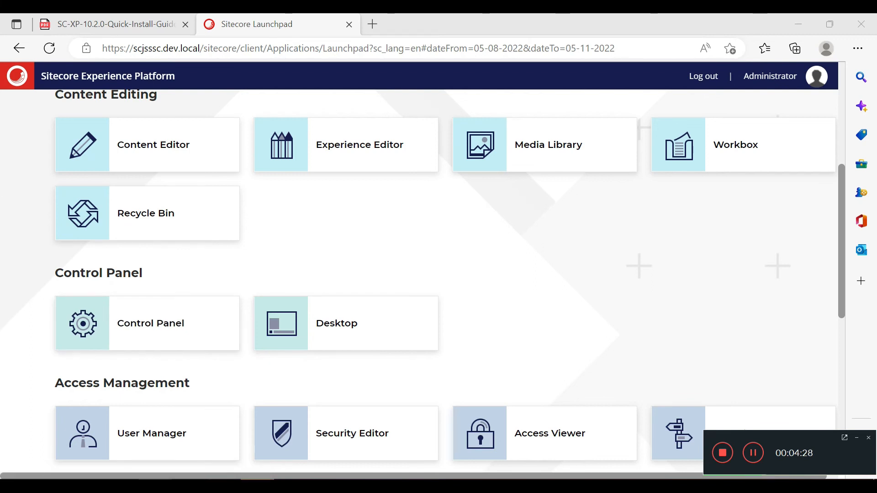
{"action": "left_click", "coordinate": [93, 486]}
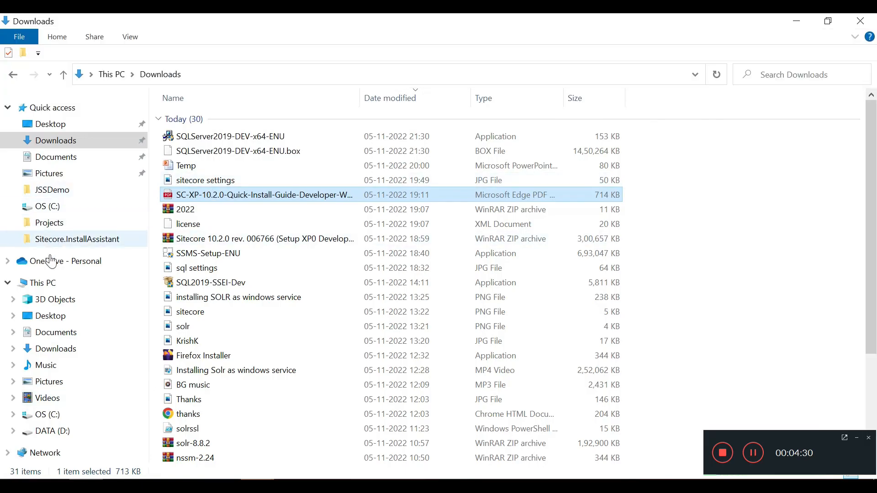
Step: Review the five scjss site folders in C:\inetpub\wwwroot, then search Windows for inetmgr
{"action": "left_click", "coordinate": [48, 415]}
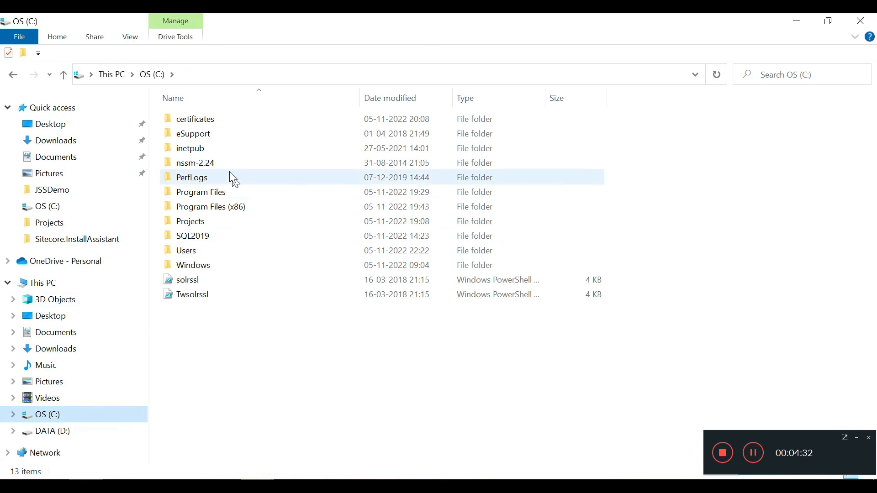
{"action": "double_click", "coordinate": [219, 149]}
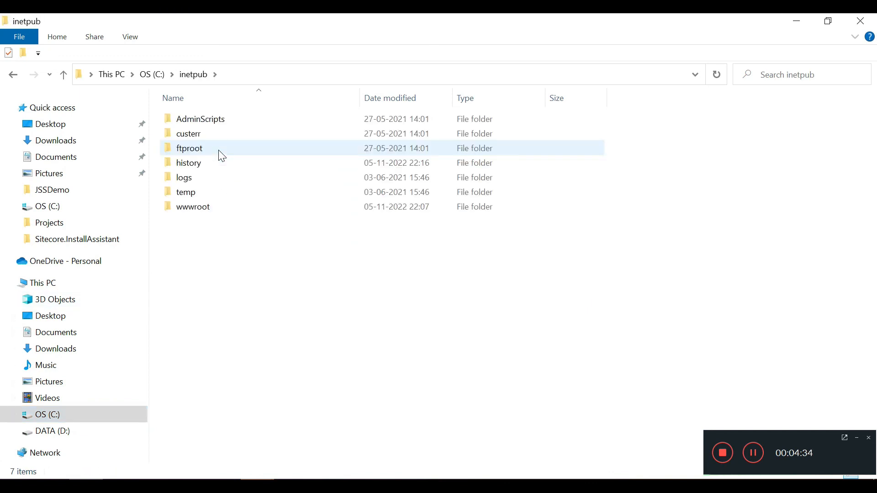
{"action": "double_click", "coordinate": [206, 209]}
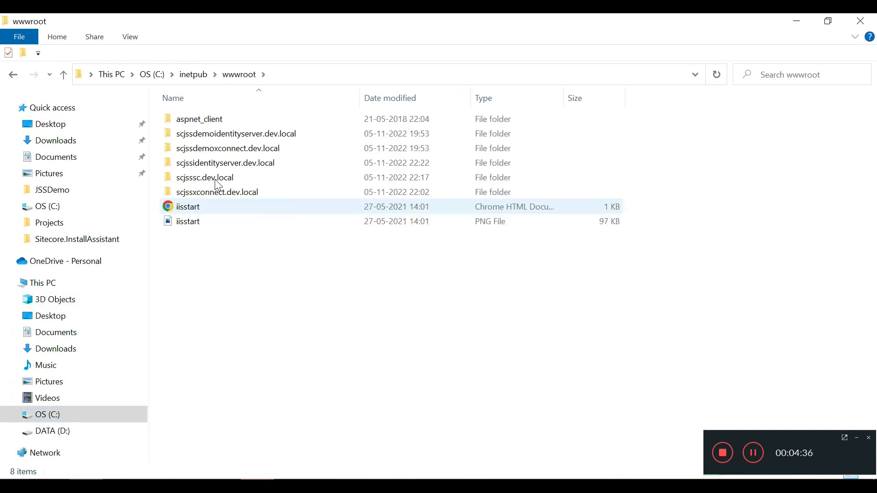
{"action": "left_click", "coordinate": [215, 135]}
{"action": "left_click", "coordinate": [211, 148]}
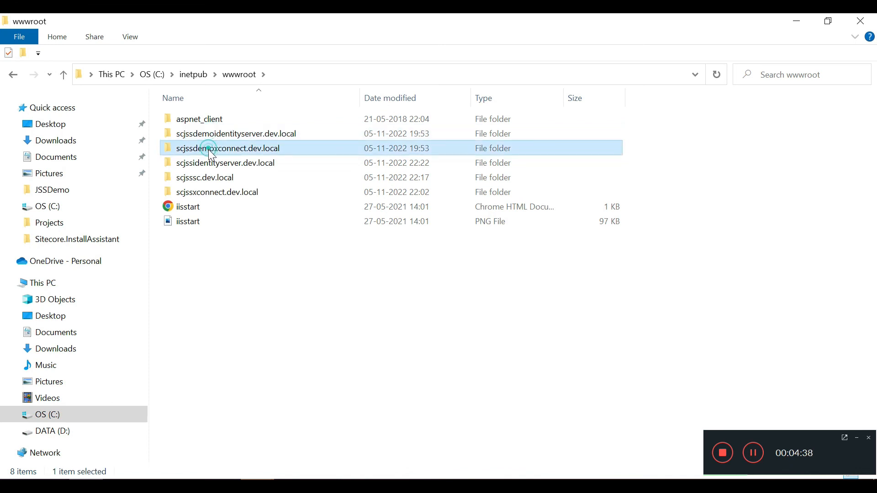
{"action": "left_click", "coordinate": [204, 163]}
{"action": "left_click", "coordinate": [205, 179]}
{"action": "left_click", "coordinate": [206, 193]}
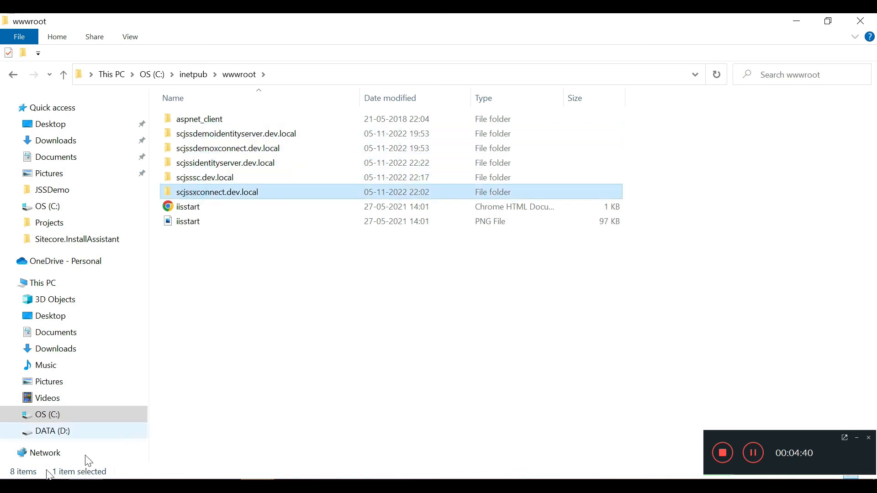
{"action": "left_click", "coordinate": [16, 490]}
{"action": "type", "text": "in"}
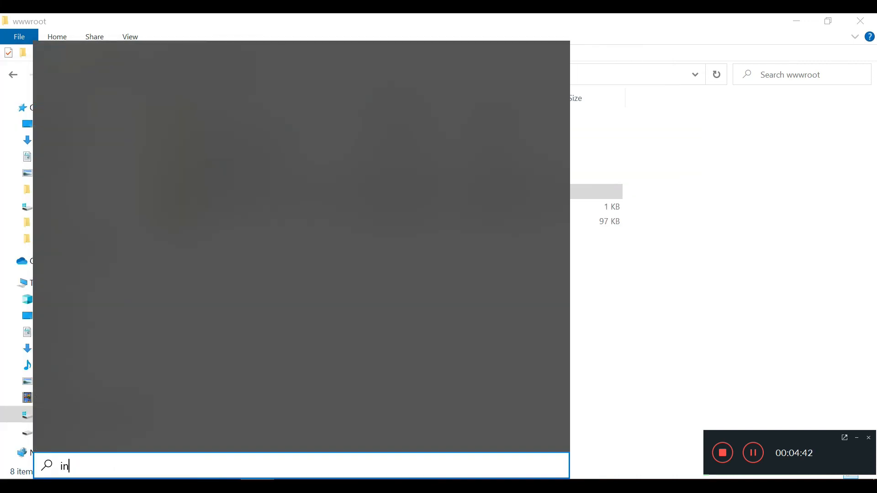
{"action": "type", "text": "etmgr"}
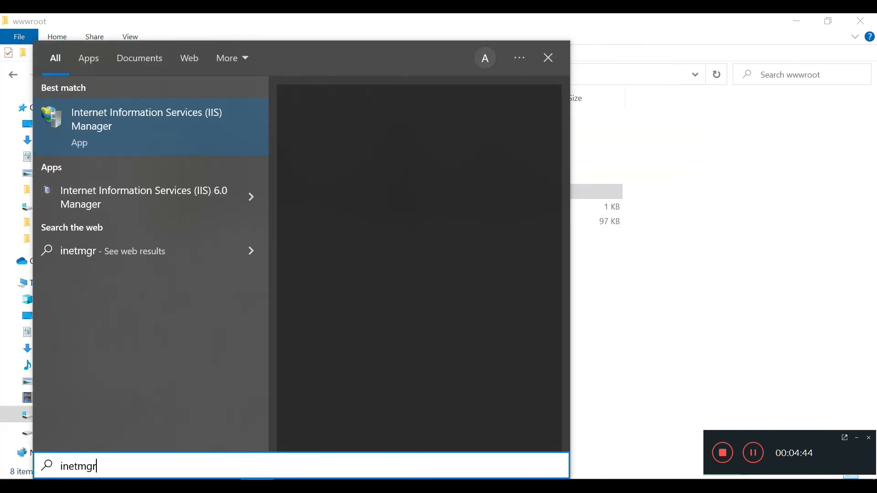
Step: Open IIS Manager, expand the server's Sites to review the eight sites, then close it
{"action": "key", "text": "Return"}
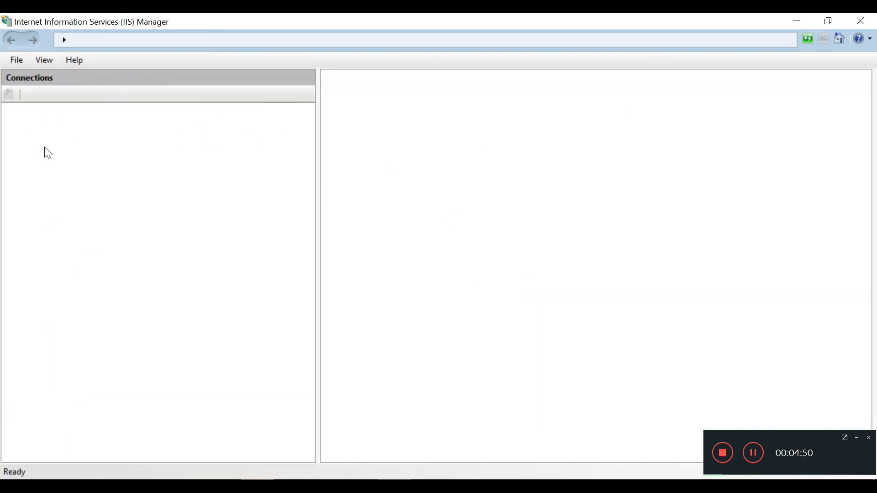
{"action": "left_click", "coordinate": [9, 110]}
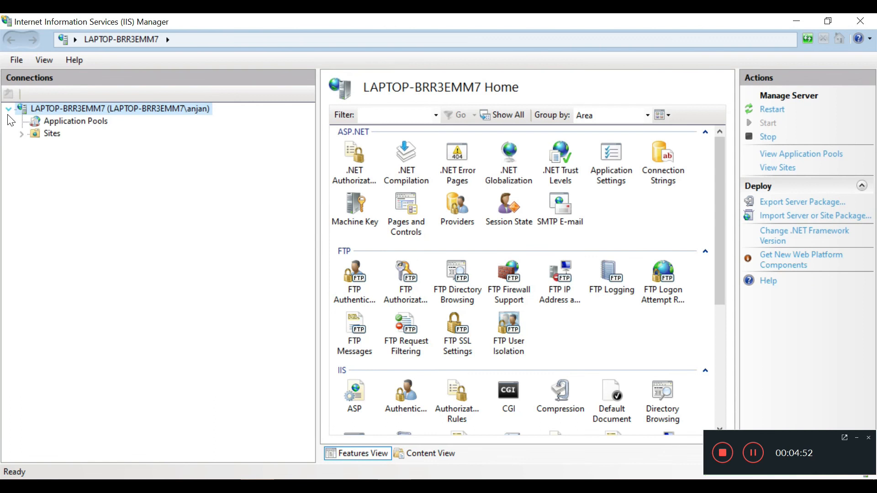
{"action": "left_click", "coordinate": [21, 134]}
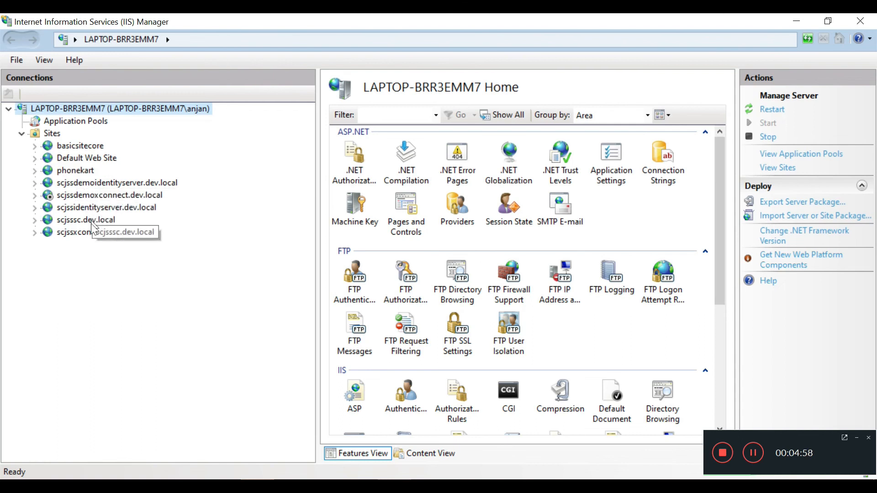
{"action": "left_click", "coordinate": [861, 21]}
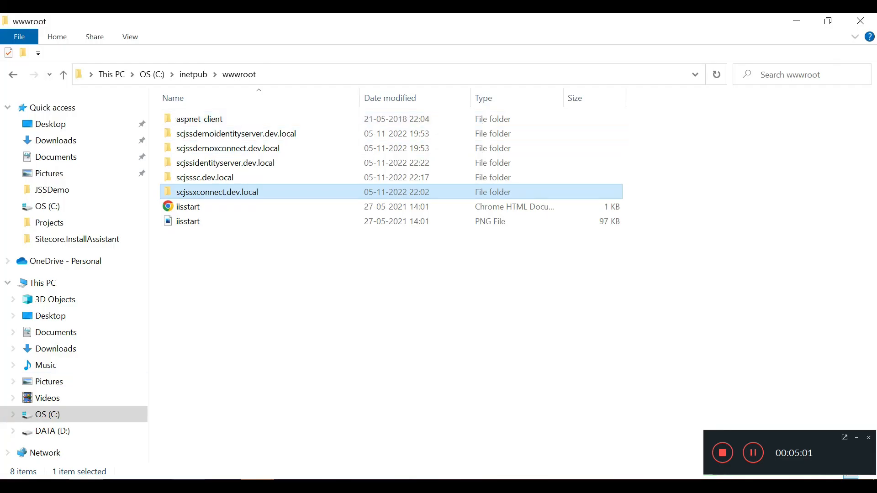
Step: Return to the Sitecore Launchpad in Edge and choose the Content Editor tile
{"action": "left_click", "coordinate": [51, 485]}
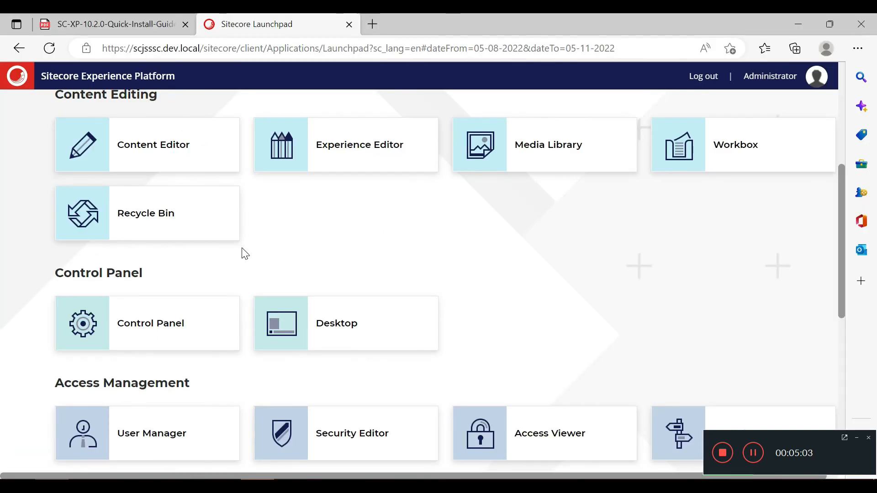
{"action": "scroll", "coordinate": [242, 248], "scroll_direction": "up", "scroll_amount": 2}
{"action": "left_click", "coordinate": [173, 221]}
{"action": "scroll", "coordinate": [295, 292], "scroll_direction": "up", "scroll_amount": 4}
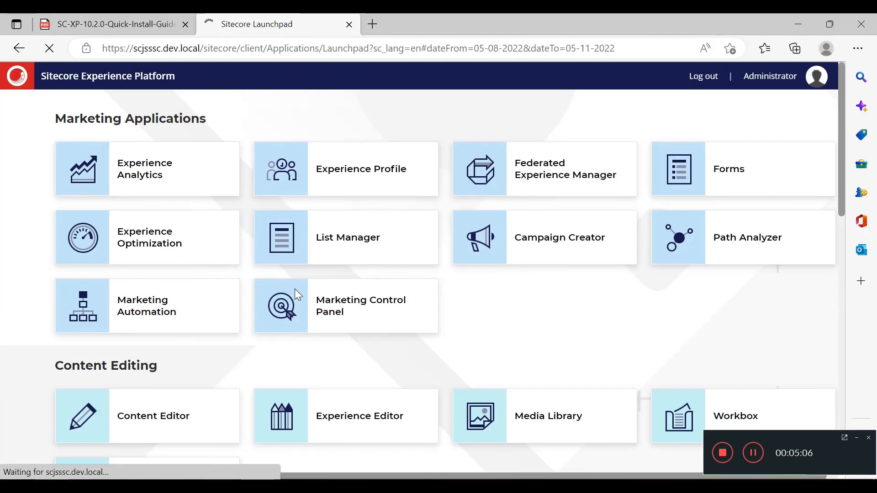
{"action": "scroll", "coordinate": [295, 293], "scroll_direction": "down", "scroll_amount": 2}
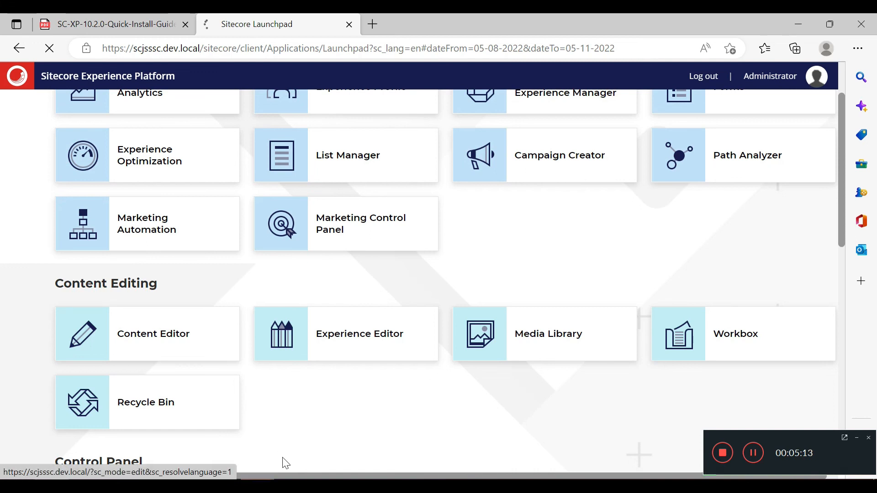
Step: Launch IIS Manager via 'inet' search and browse scjsssc.dev.local over https on *:443
{"action": "key", "text": "super"}
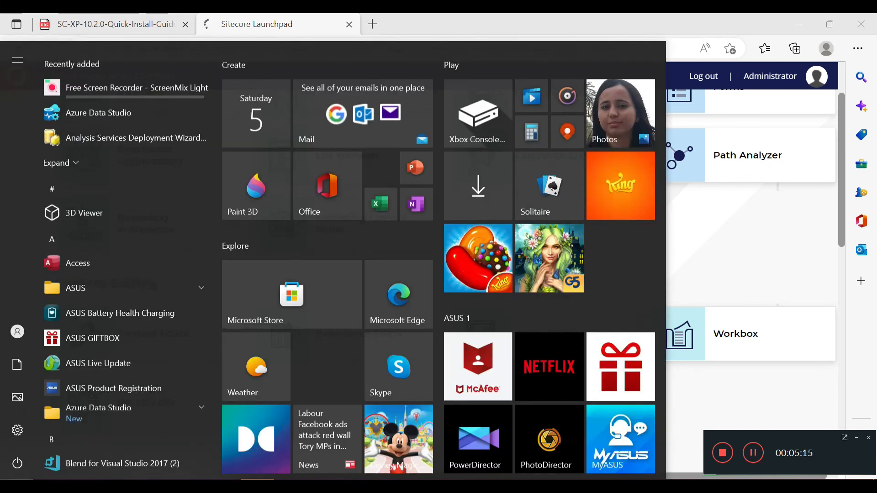
{"action": "type", "text": "inet"}
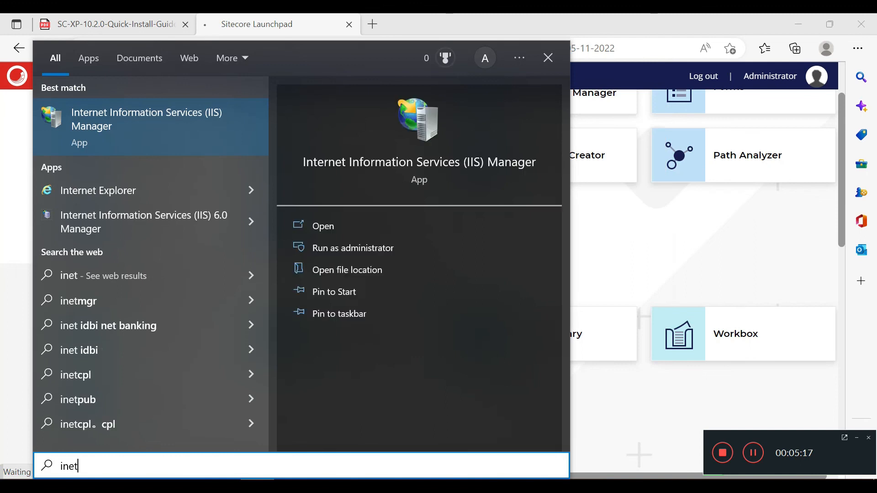
{"action": "key", "text": "Return"}
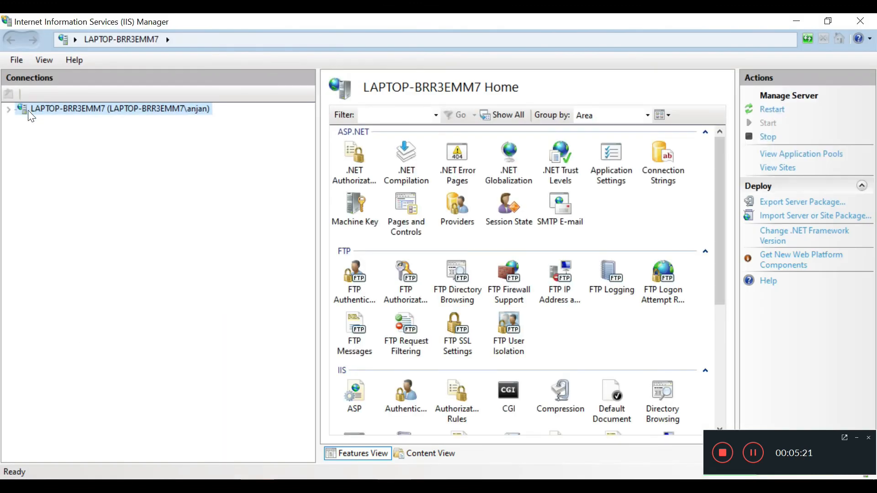
{"action": "double_click", "coordinate": [26, 114]}
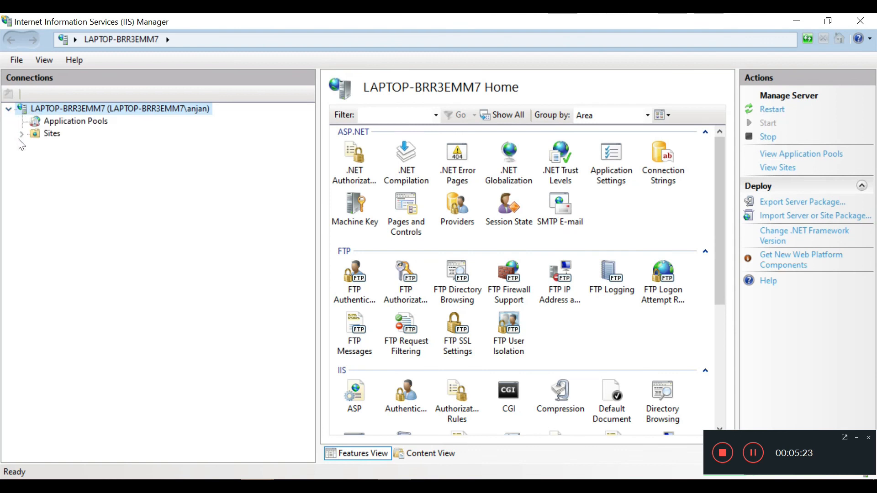
{"action": "left_click", "coordinate": [22, 133]}
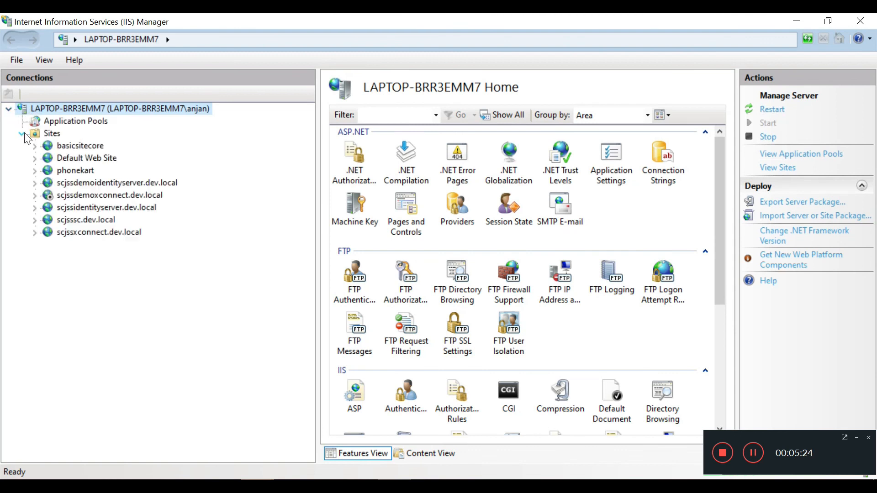
{"action": "left_click", "coordinate": [87, 220]}
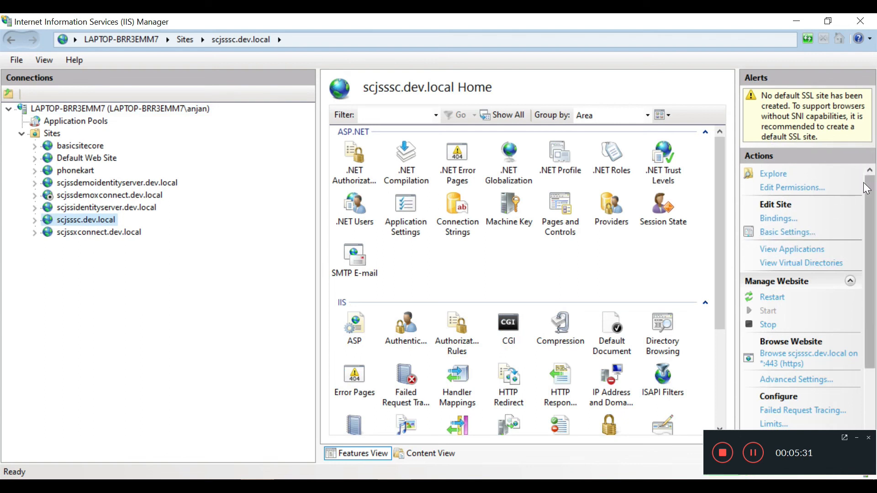
{"action": "scroll", "coordinate": [867, 204], "scroll_direction": "down", "scroll_amount": 3}
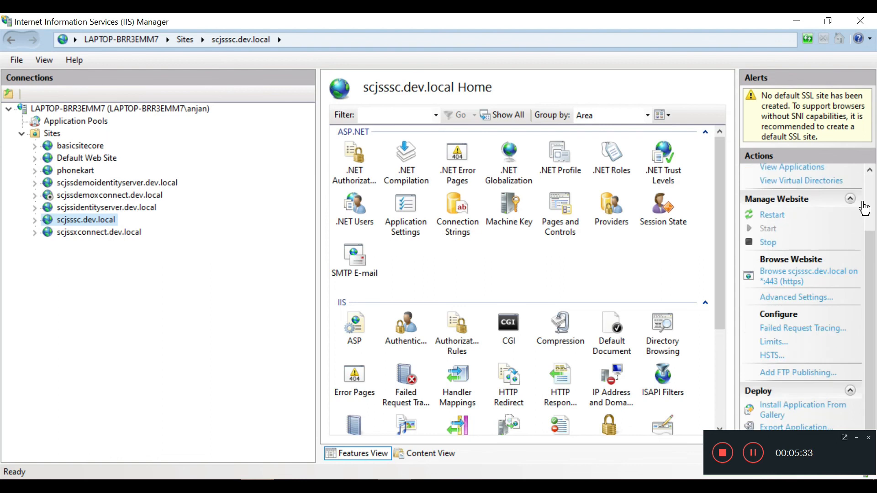
{"action": "left_click", "coordinate": [810, 276]}
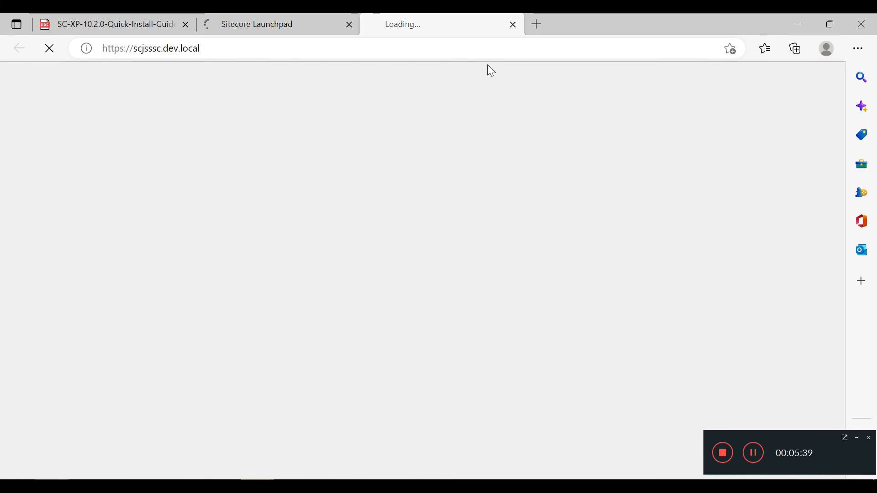
Step: Check that the loaded Content Editor shows the Home item
{"action": "left_click", "coordinate": [273, 18]}
{"action": "left_click", "coordinate": [437, 25]}
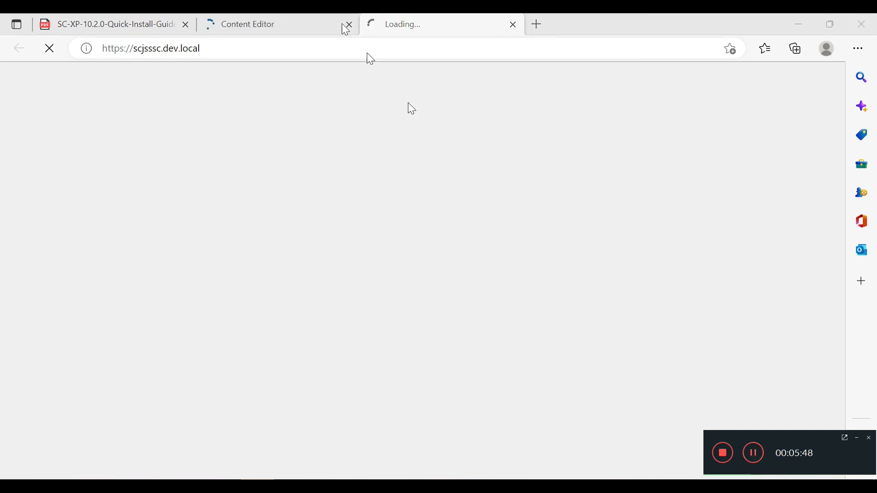
{"action": "left_click", "coordinate": [277, 17]}
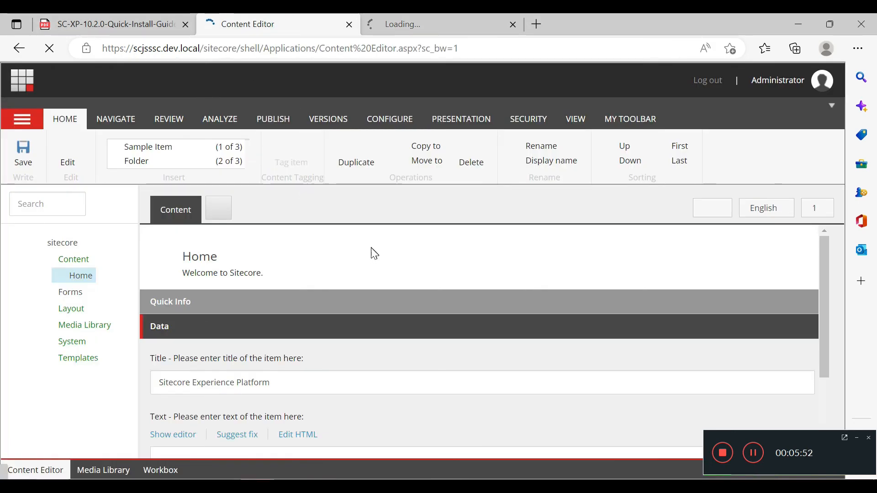
{"action": "scroll", "coordinate": [370, 258], "scroll_direction": "down", "scroll_amount": 3}
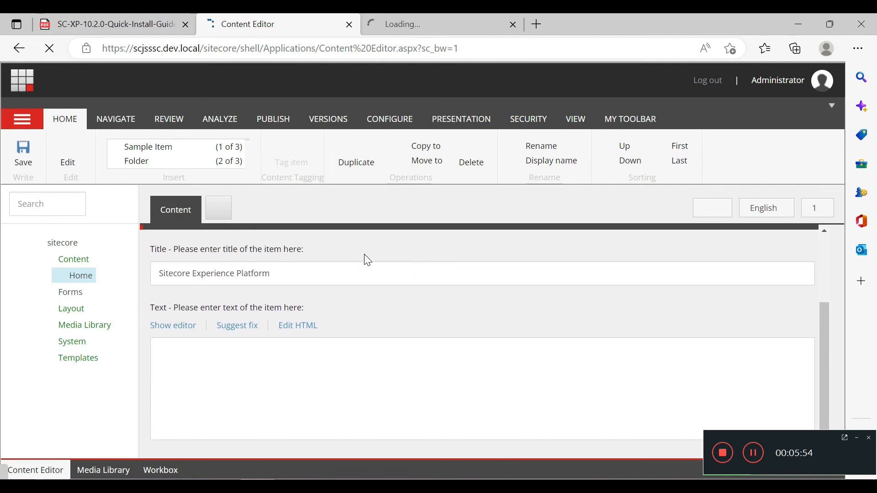
{"action": "scroll", "coordinate": [368, 260], "scroll_direction": "up", "scroll_amount": 3}
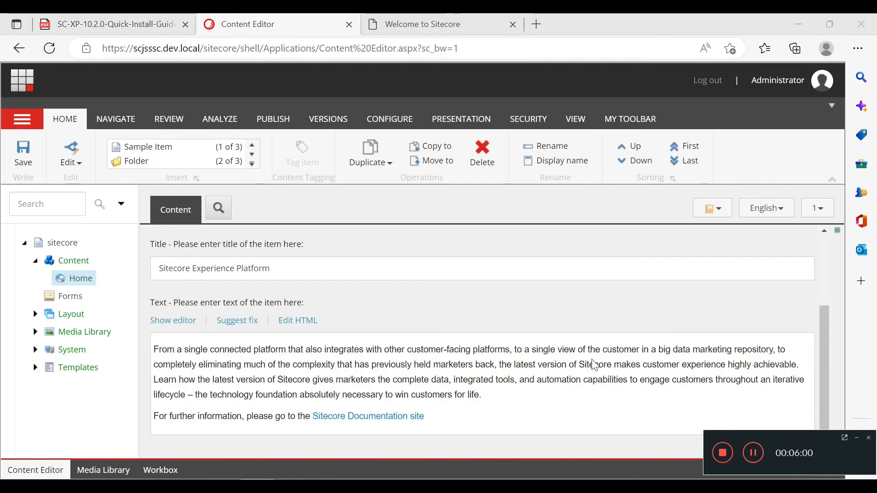
{"action": "scroll", "coordinate": [589, 363], "scroll_direction": "up", "scroll_amount": 3}
{"action": "scroll", "coordinate": [586, 358], "scroll_direction": "down", "scroll_amount": 3}
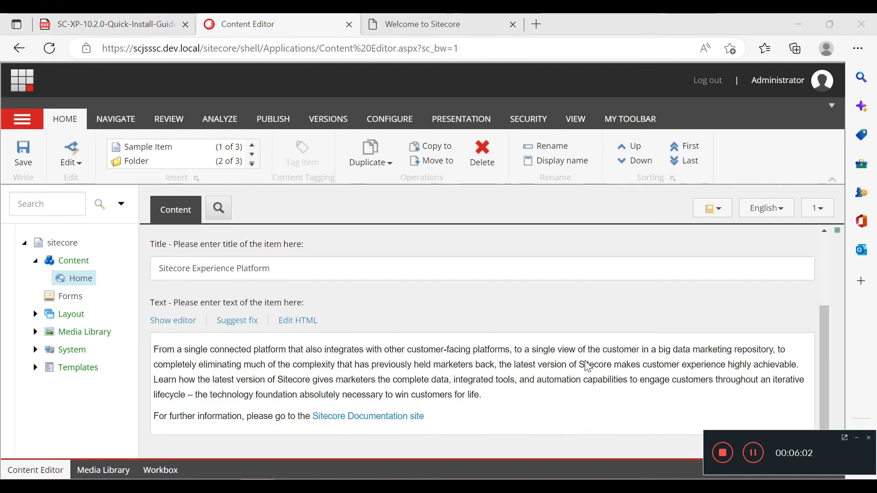
{"action": "left_click", "coordinate": [460, 19]}
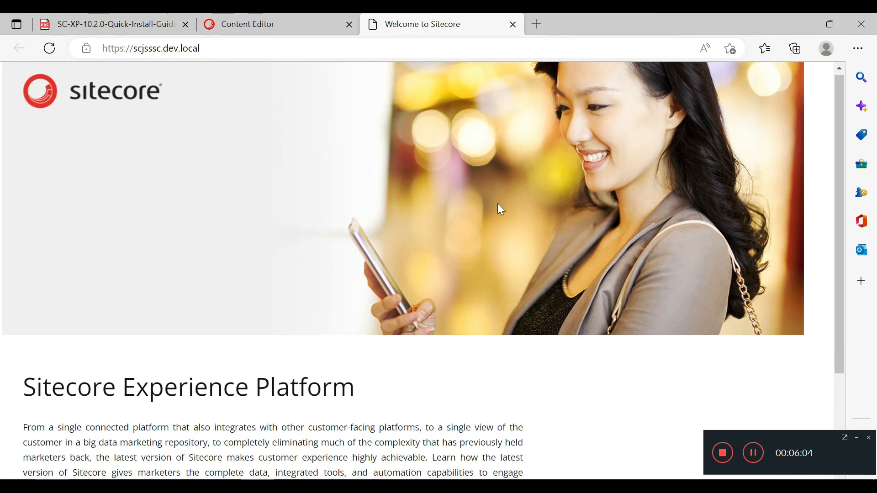
{"action": "scroll", "coordinate": [501, 210], "scroll_direction": "down", "scroll_amount": 3}
{"action": "scroll", "coordinate": [501, 211], "scroll_direction": "up", "scroll_amount": 3}
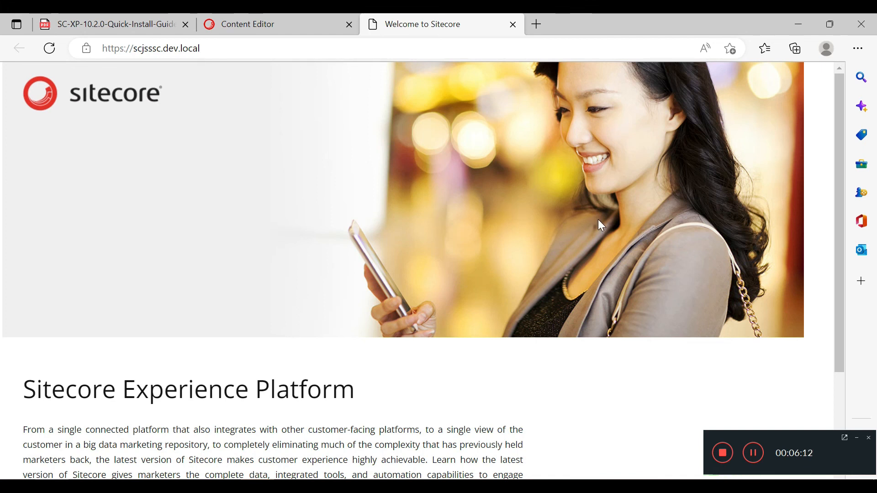
{"action": "left_click", "coordinate": [723, 453]}
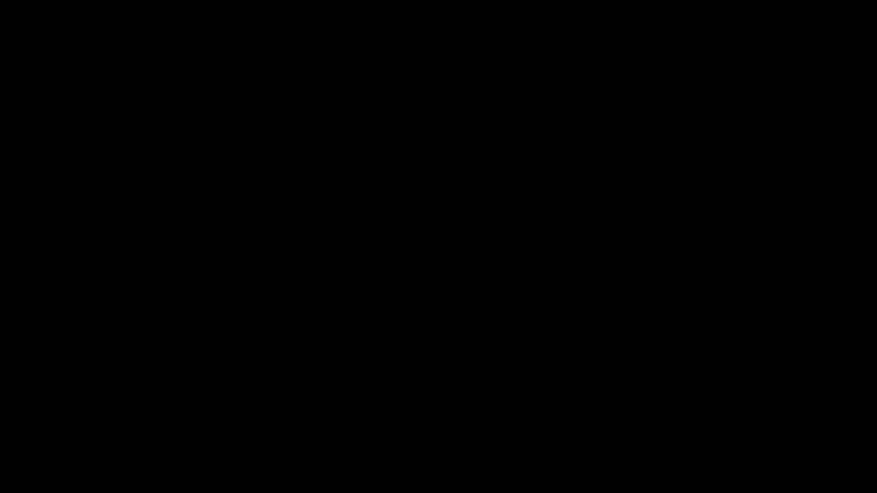